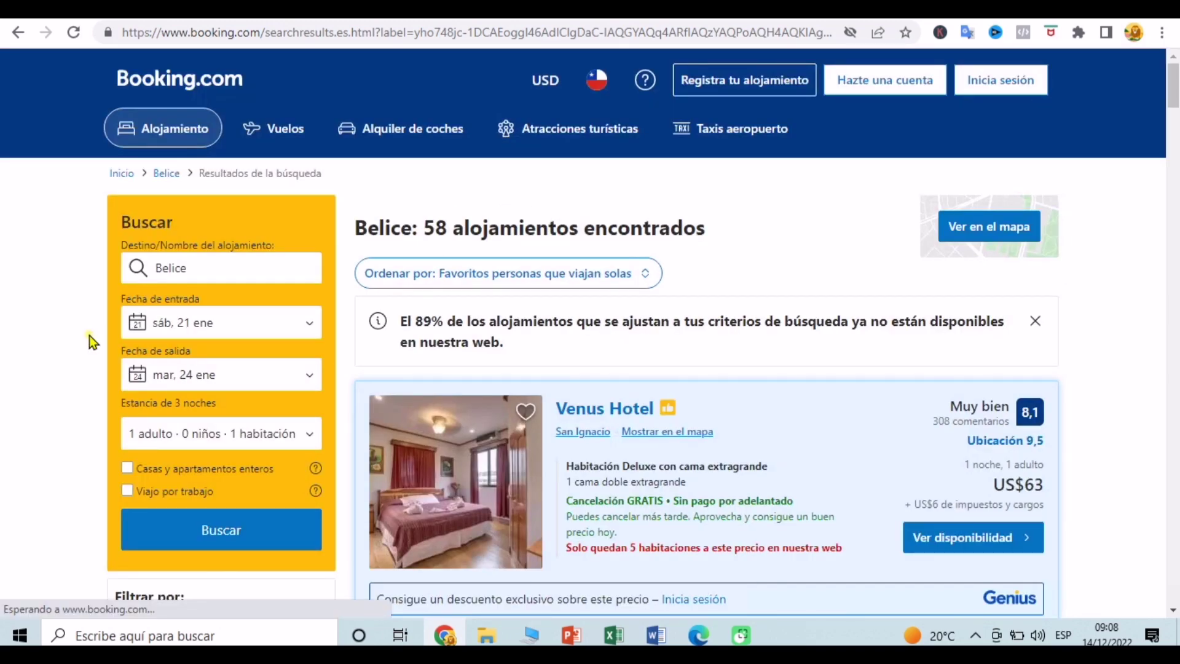
Step: Filter Belice results by 'Sin pago por adelantado' and 'Reservas sin tarjeta de crédito', dropping the price range
scroll(90, 335, down, 7)
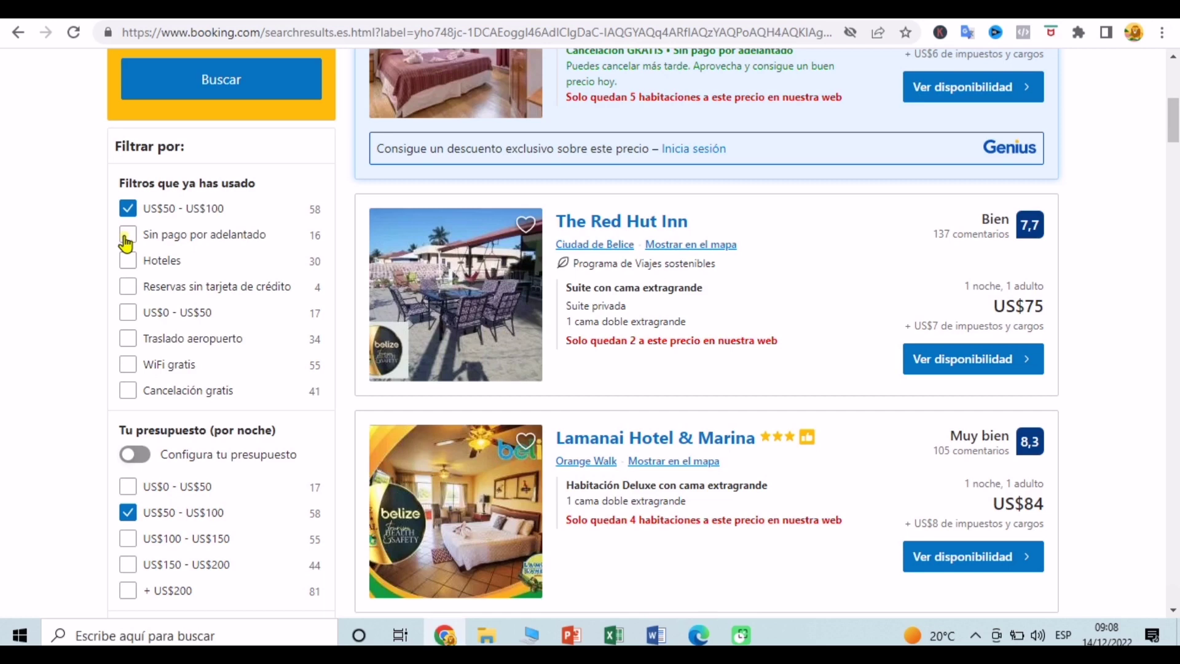
click(127, 235)
click(129, 209)
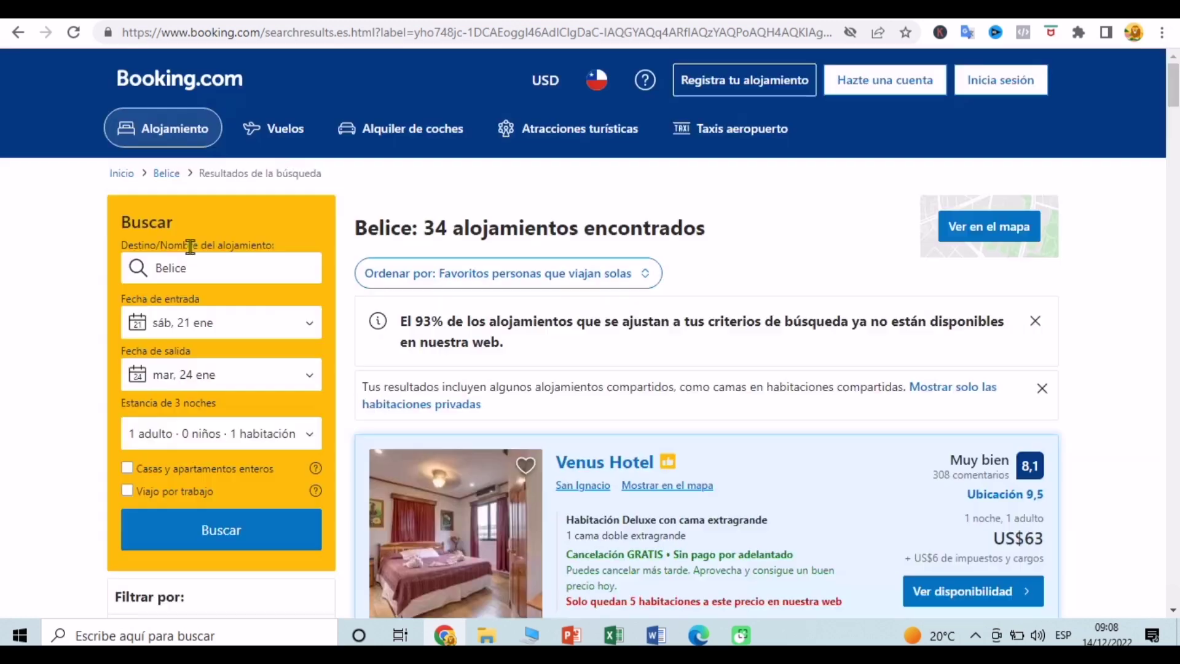
scroll(64, 286, down, 5)
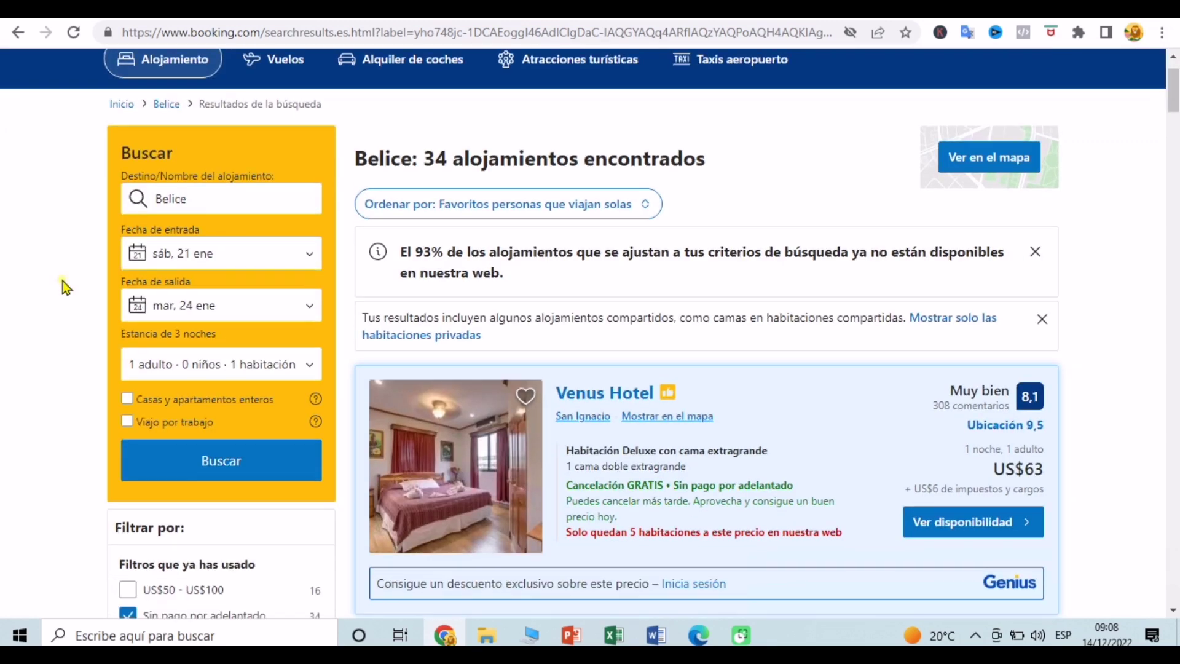
scroll(65, 286, down, 2)
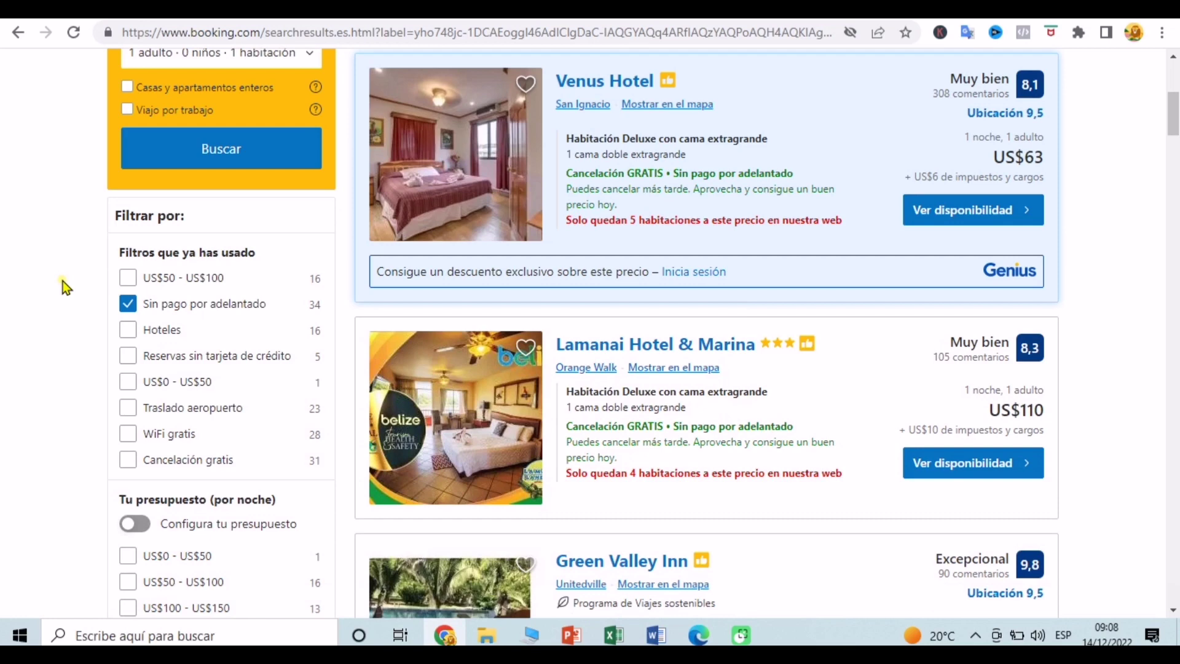
scroll(65, 285, down, 1)
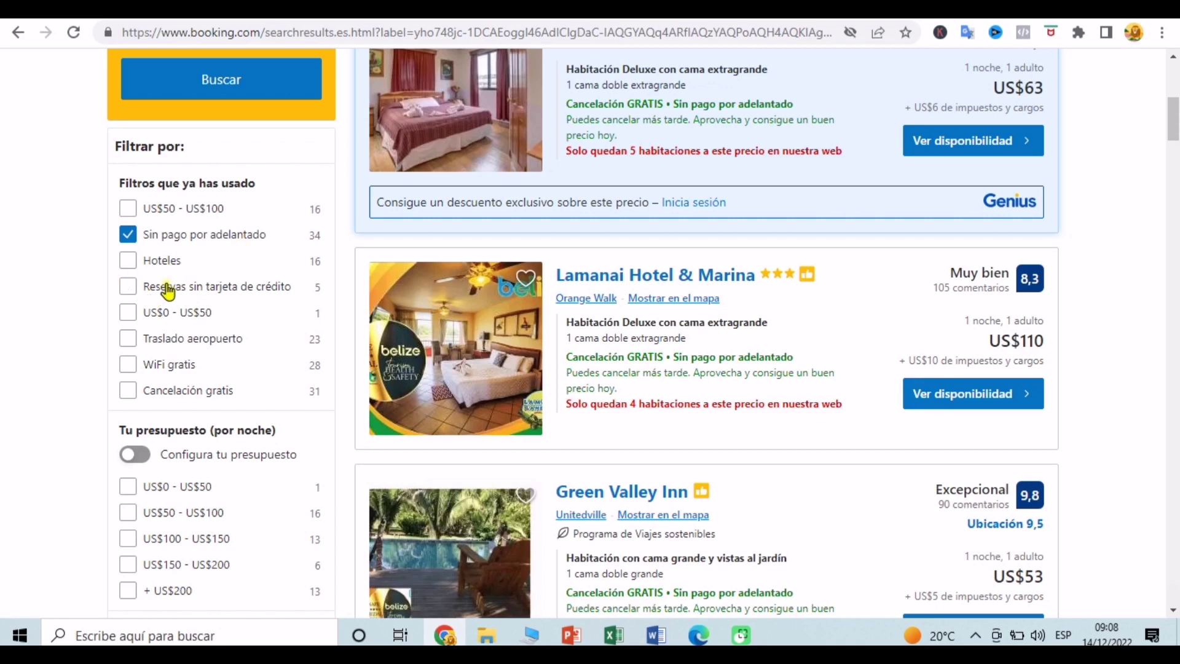
click(127, 293)
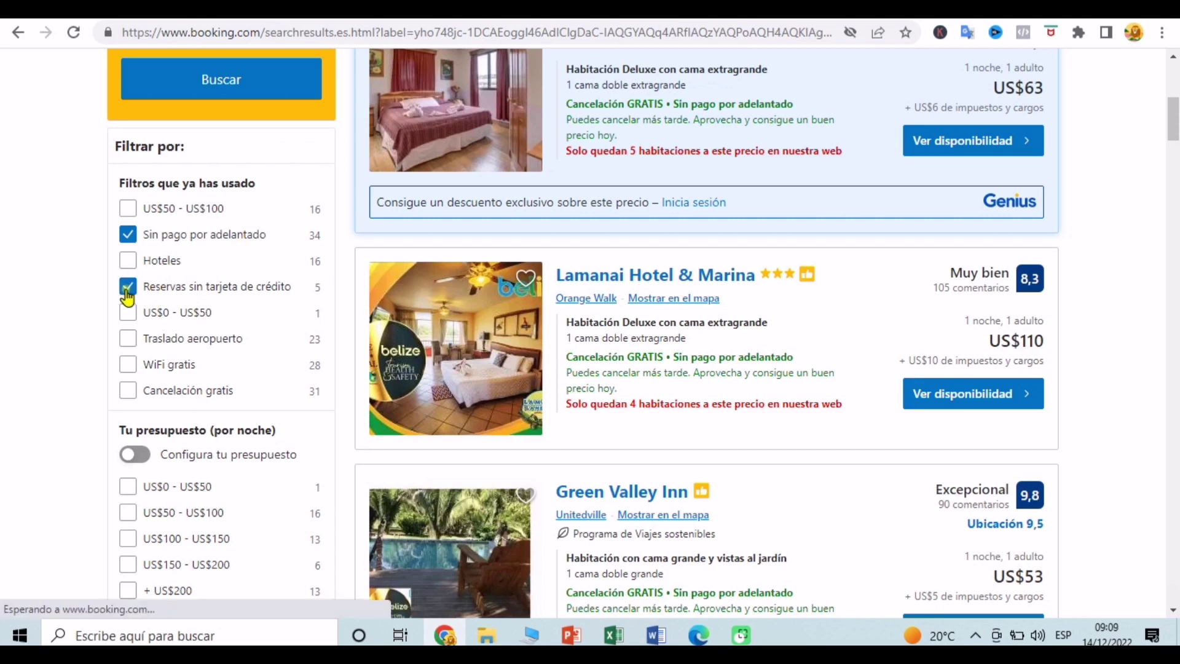
click(128, 364)
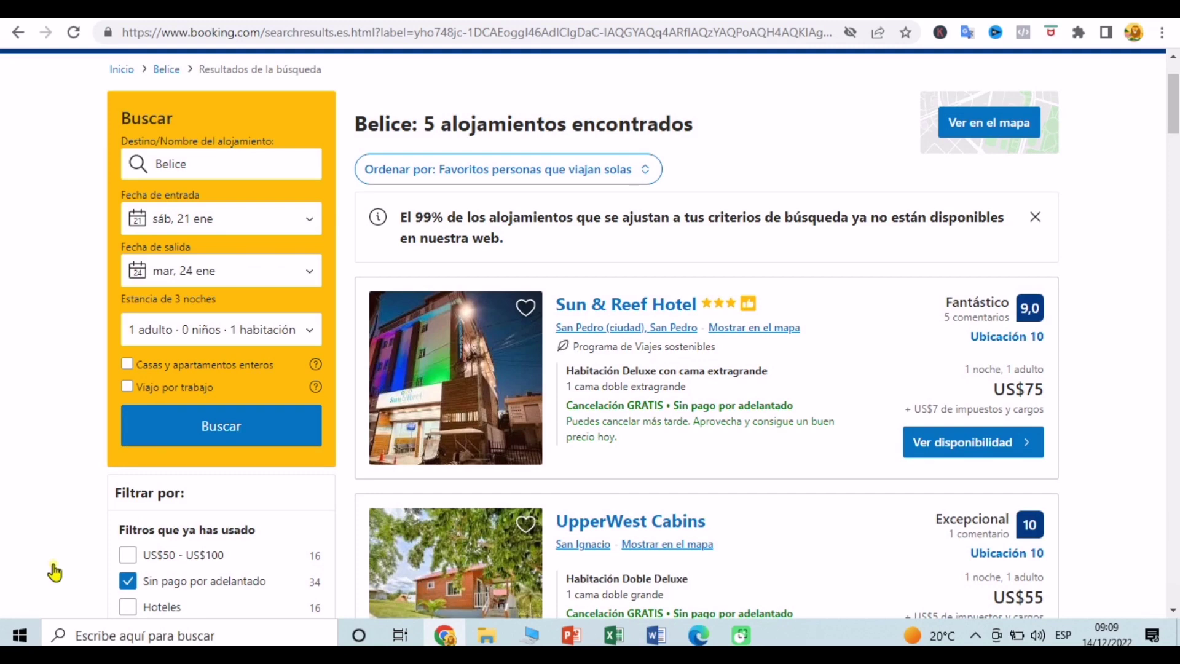
Step: Add the 'Traslado aeropuerto' filter, leaving only Sun & Reef Hotel at US$75
scroll(82, 518, down, 7)
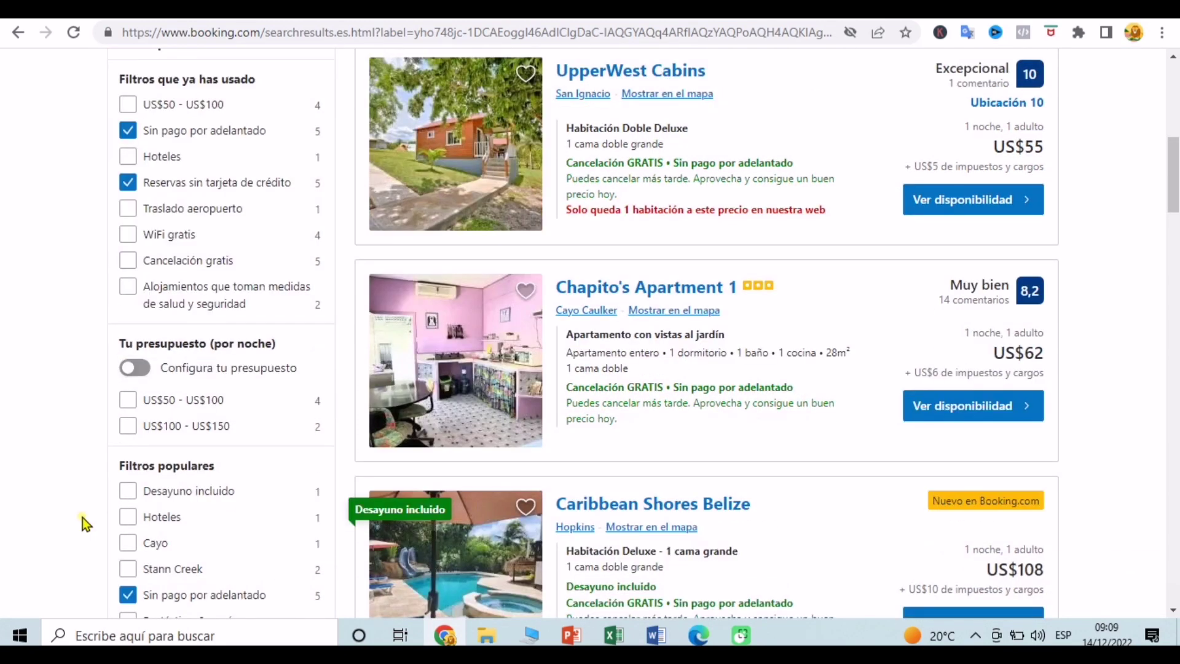
scroll(83, 518, down, 2)
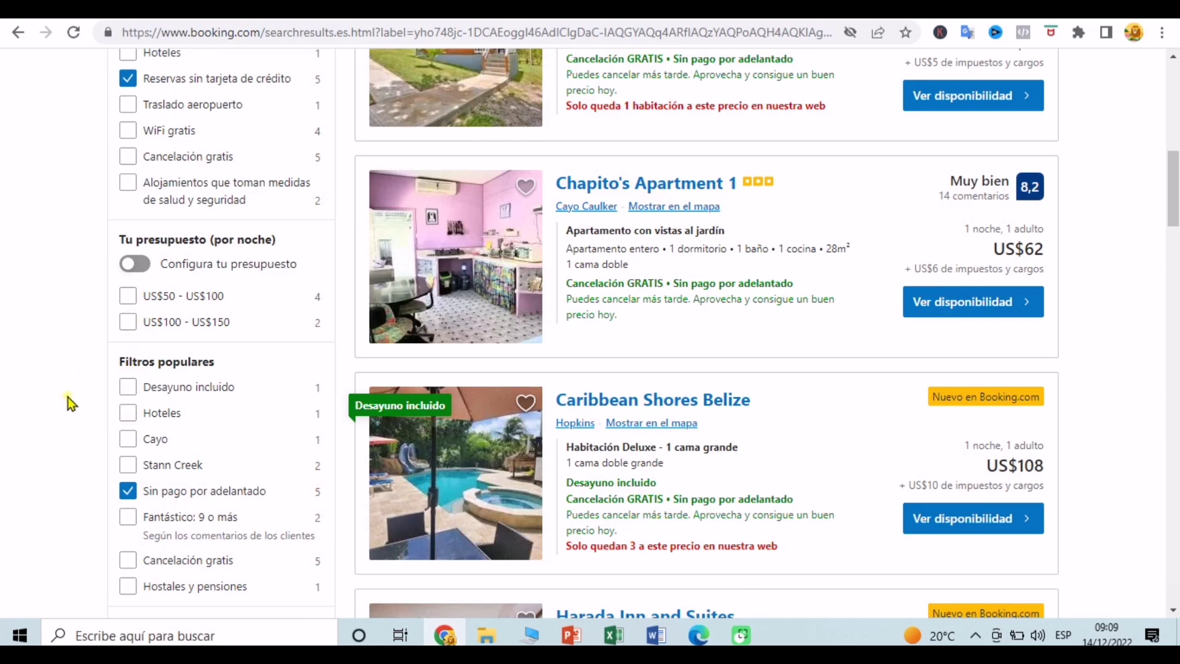
scroll(68, 397, down, 2)
scroll(67, 397, down, 3)
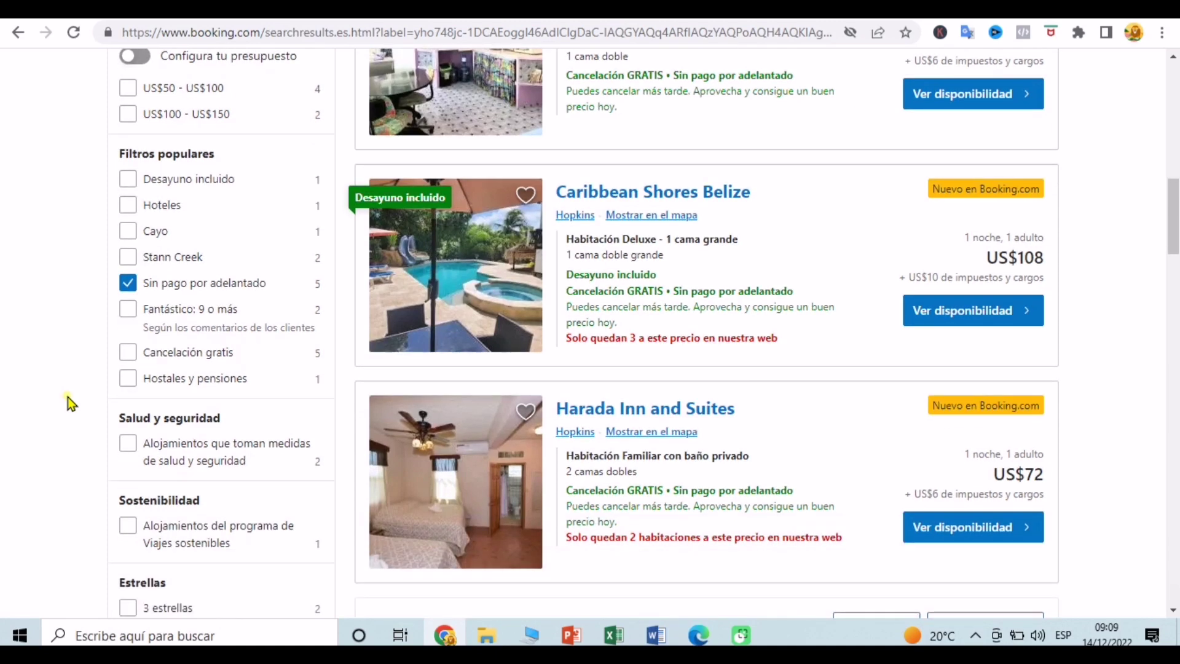
scroll(67, 397, down, 4)
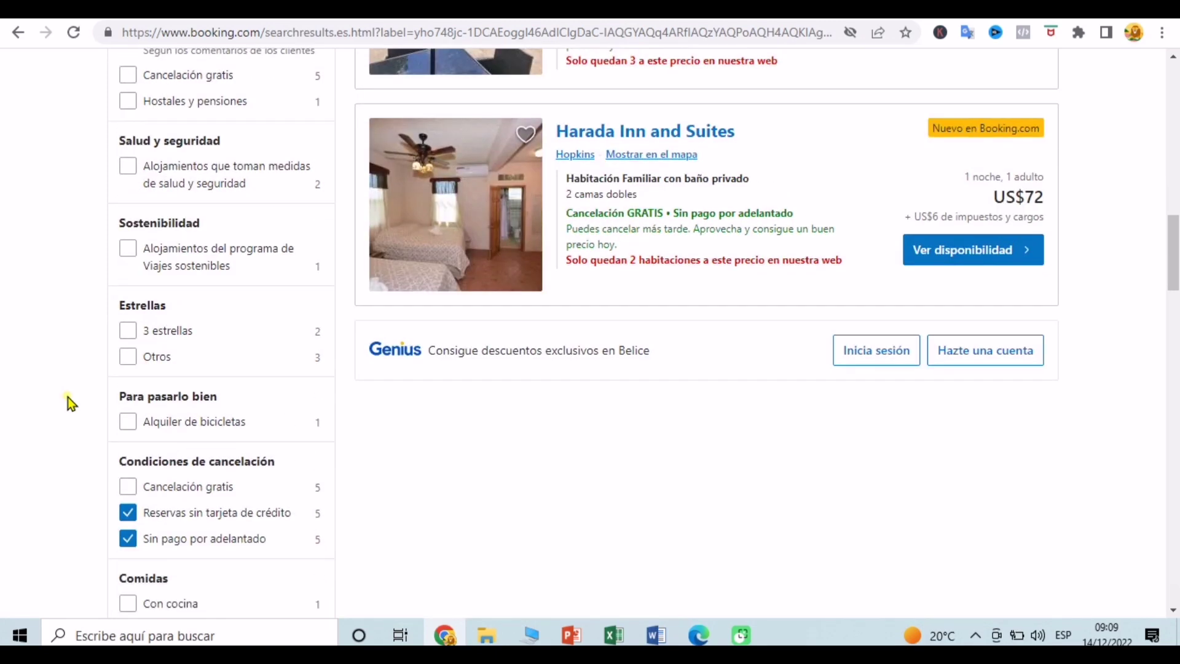
scroll(68, 397, down, 2)
scroll(67, 397, down, 1)
scroll(67, 397, down, 2)
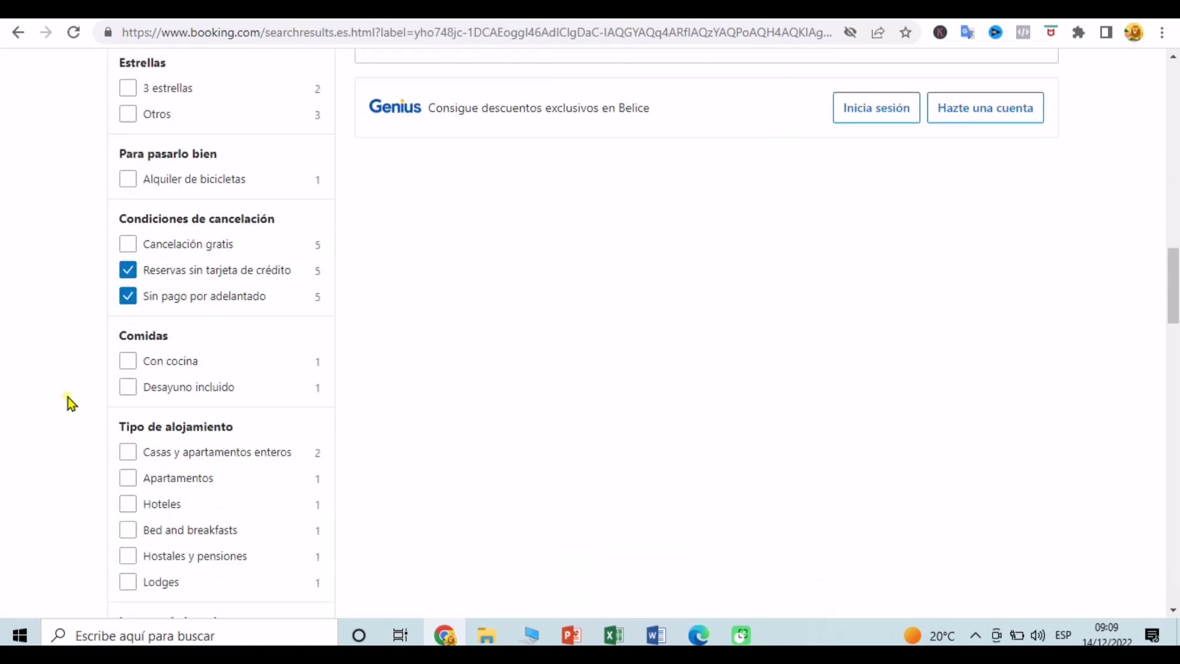
scroll(68, 397, down, 3)
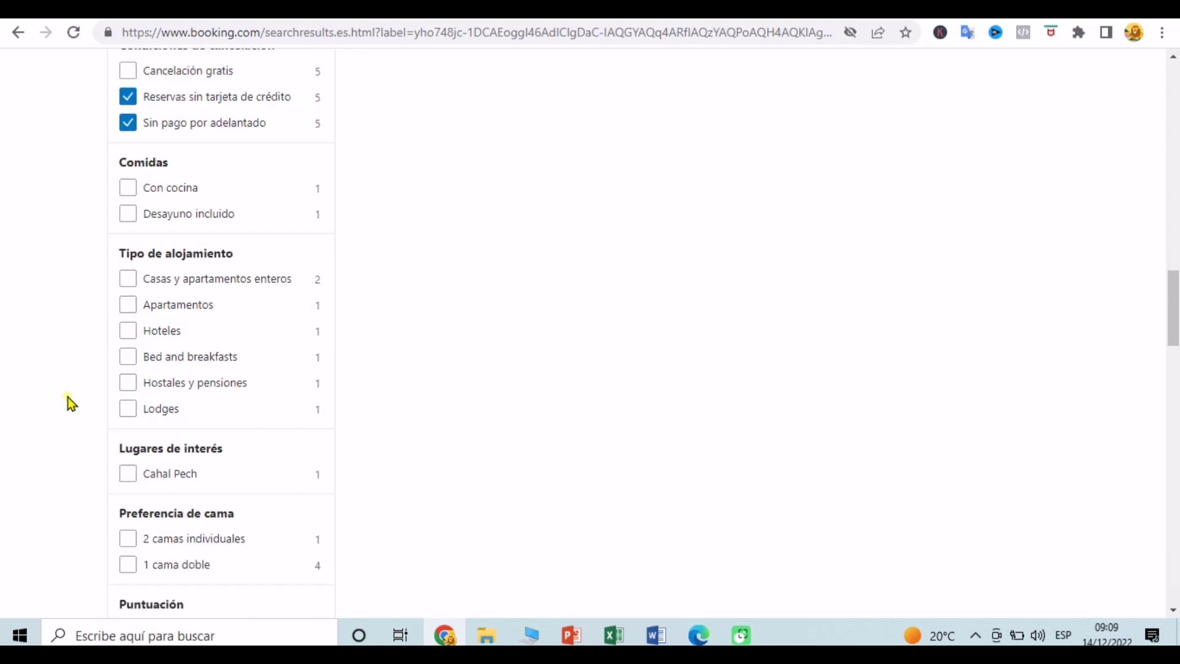
scroll(68, 397, down, 4)
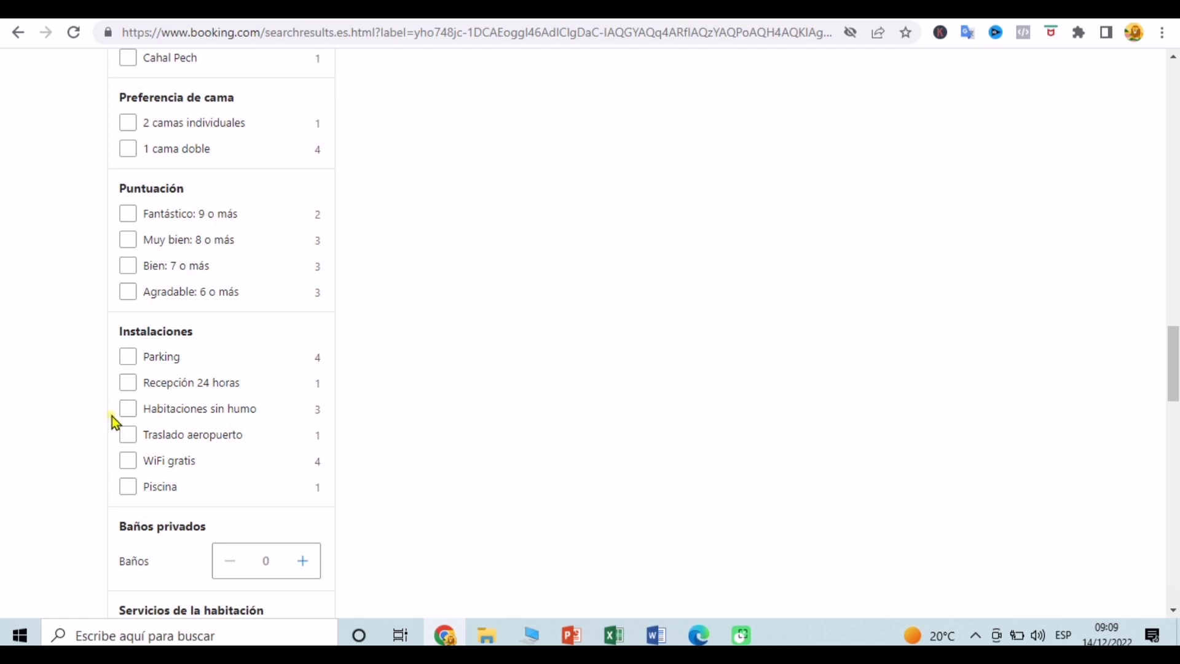
click(130, 442)
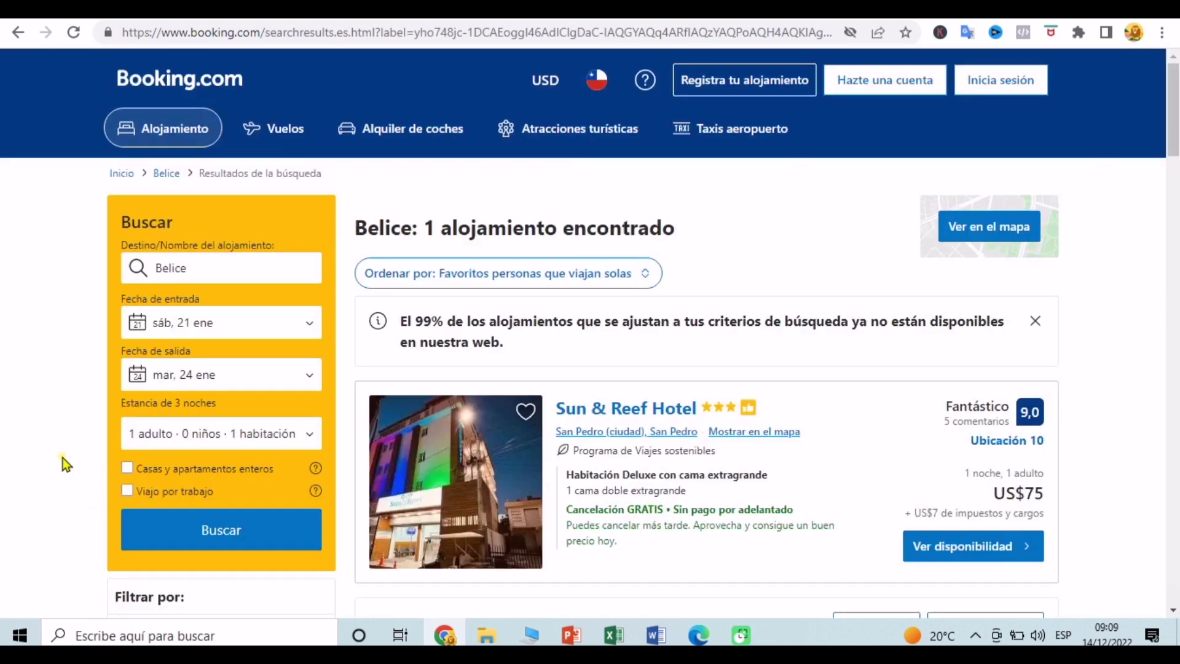
Step: Tick one more sidebar filter, keeping Sun & Reef Hotel at US$75 as the single result
scroll(62, 458, down, 7)
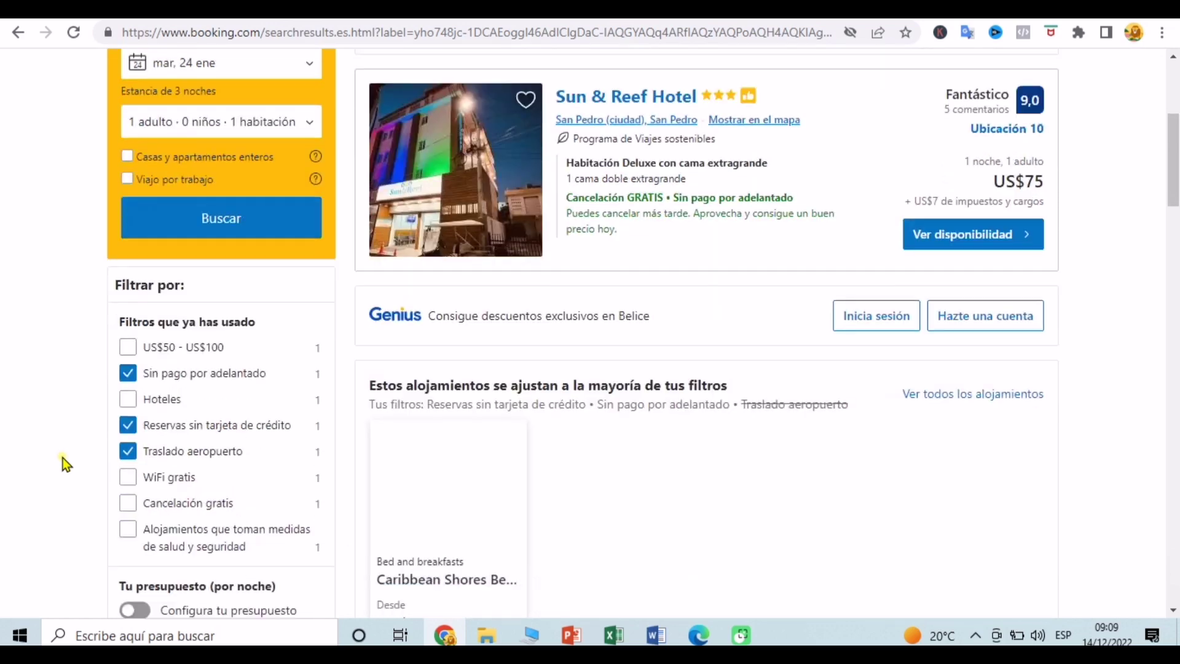
scroll(63, 457, down, 9)
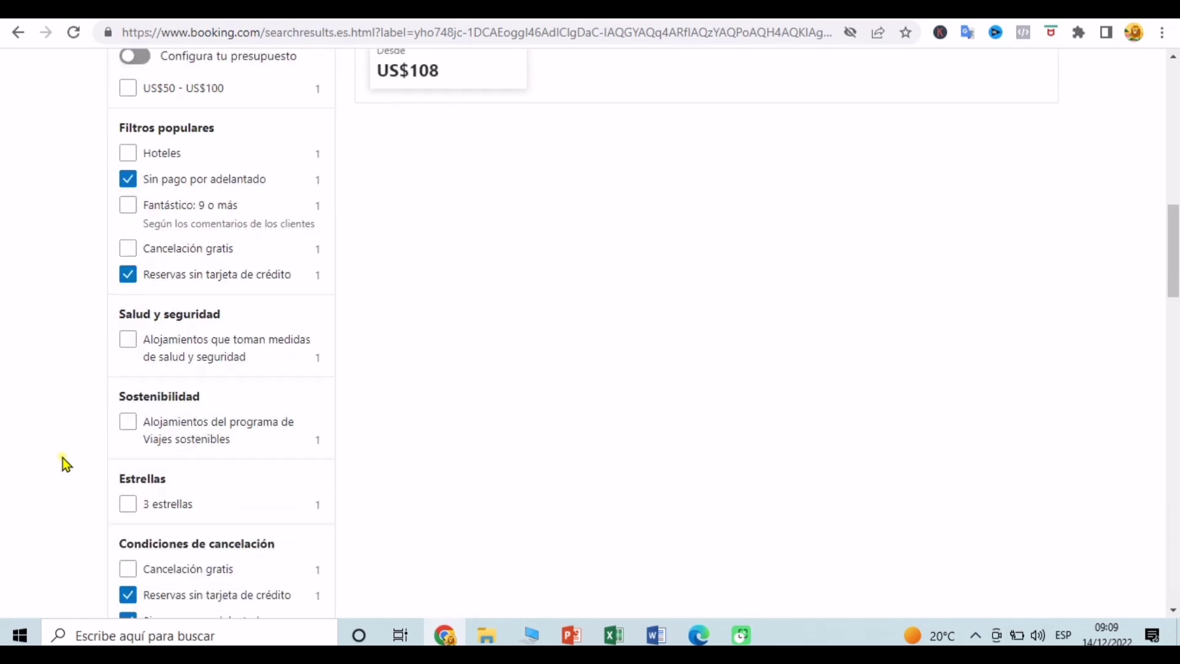
scroll(63, 457, down, 7)
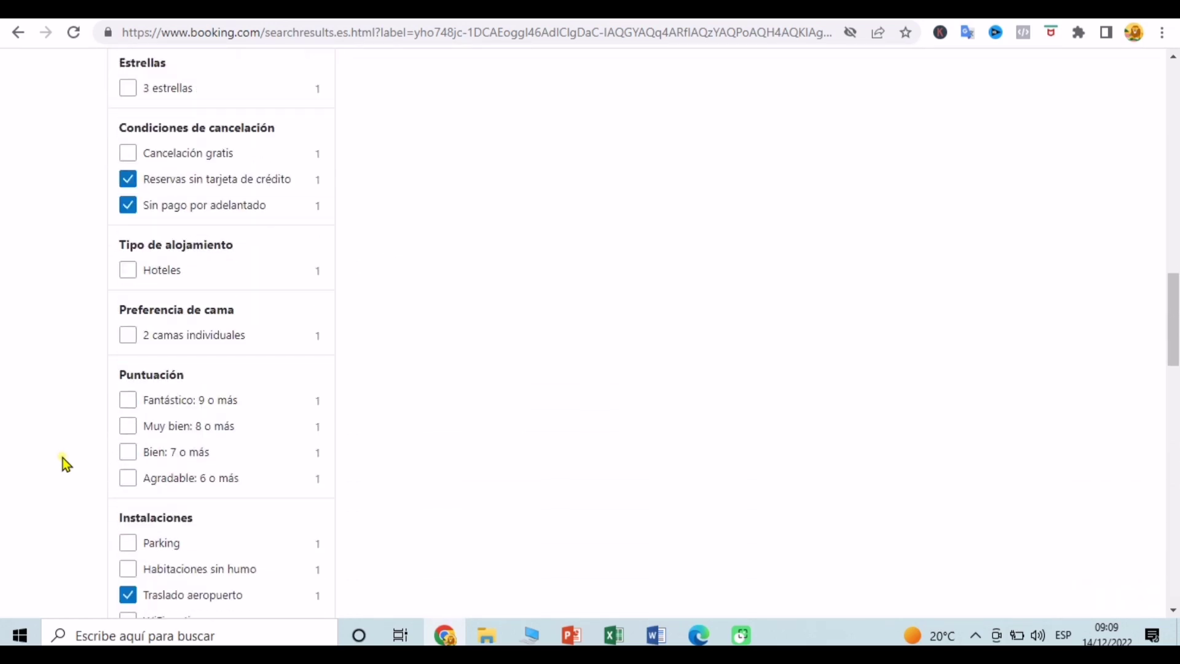
scroll(63, 457, down, 3)
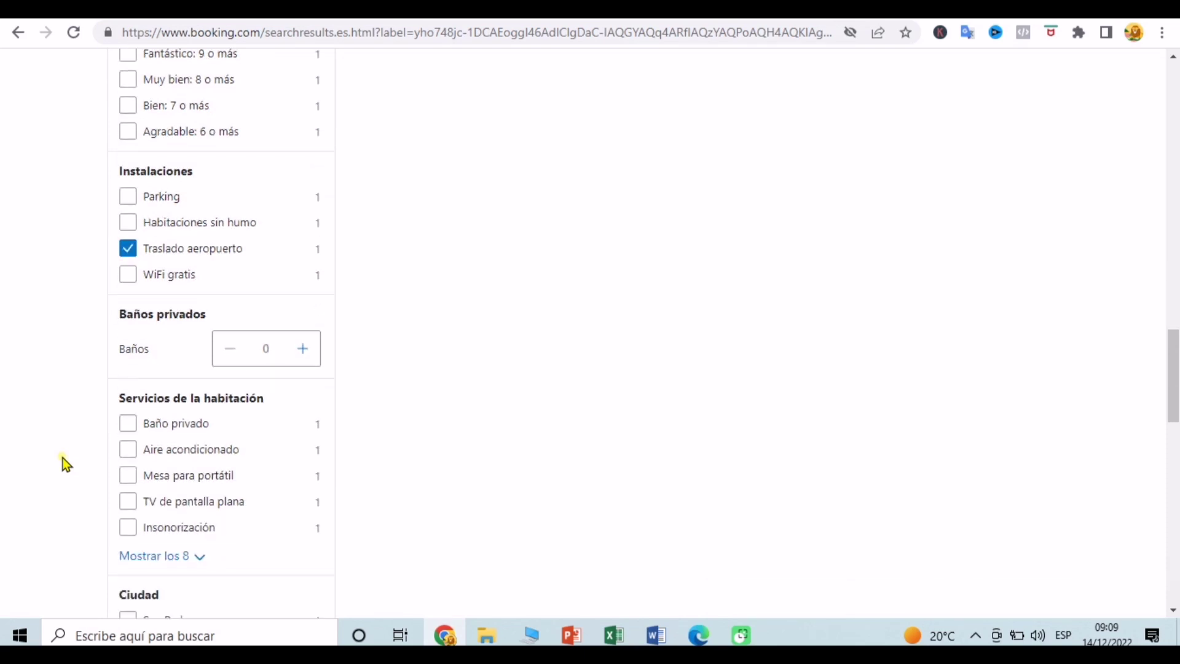
scroll(63, 457, down, 3)
scroll(63, 457, up, 1)
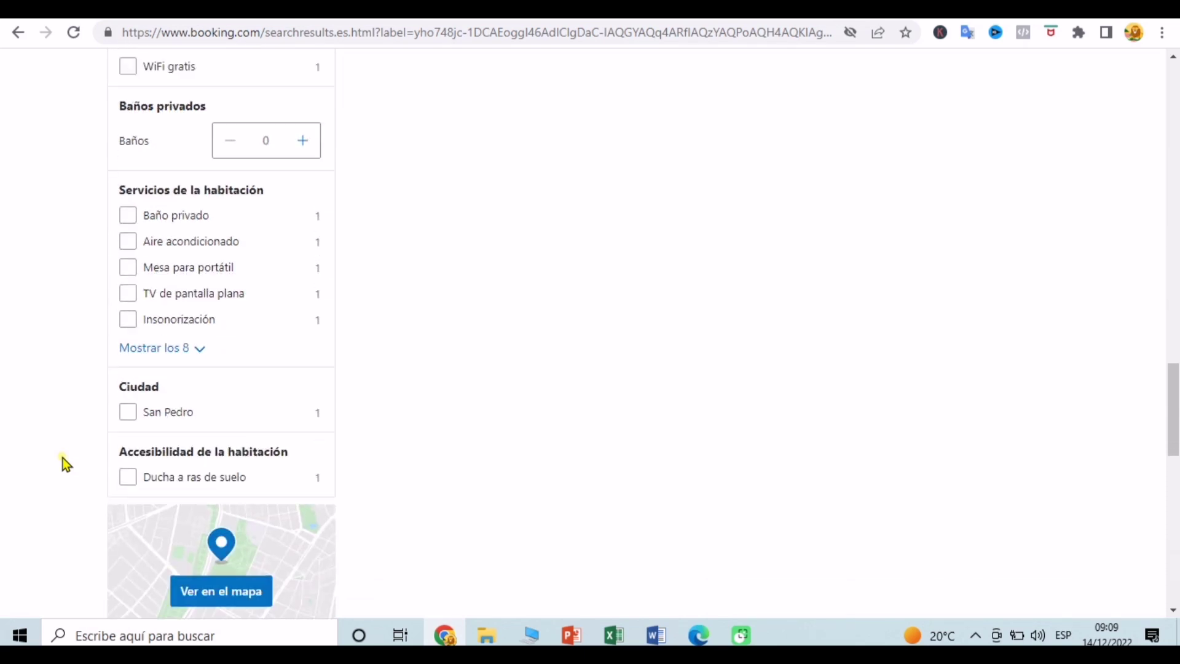
scroll(62, 457, up, 7)
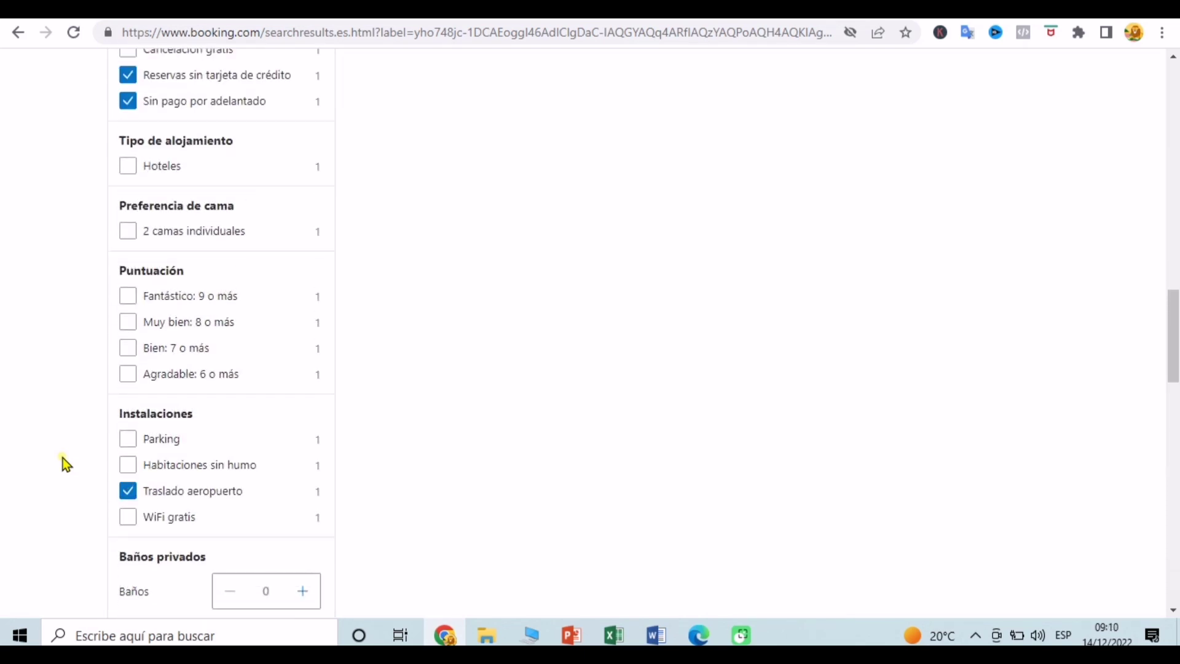
scroll(62, 457, up, 3)
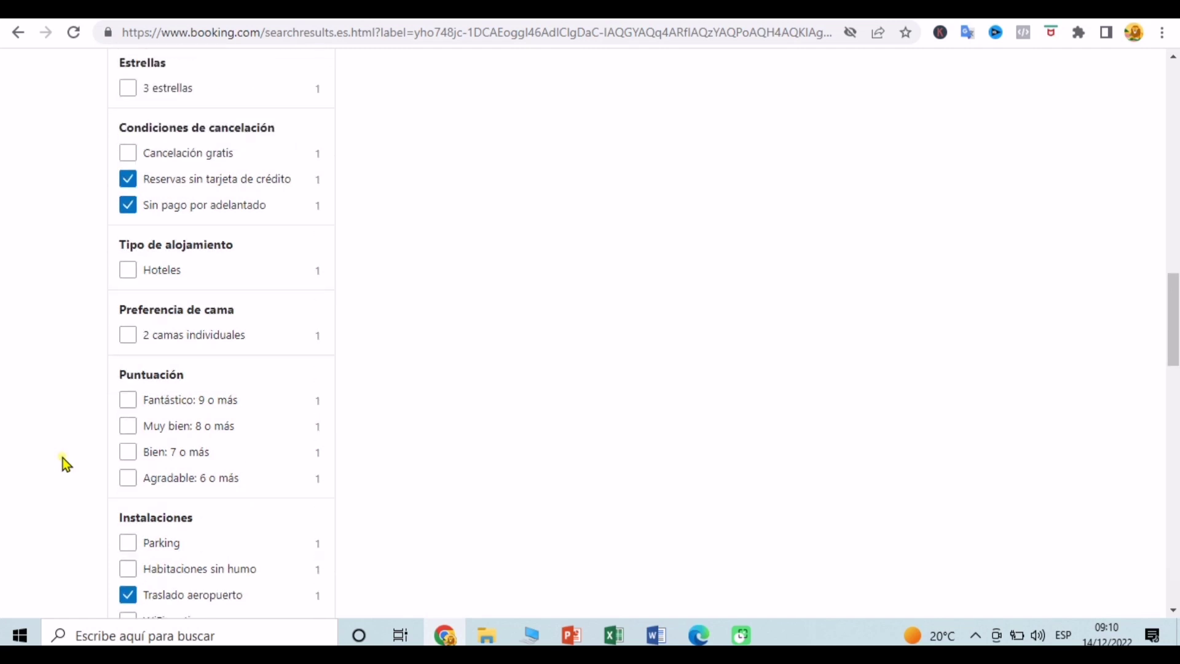
scroll(63, 457, up, 7)
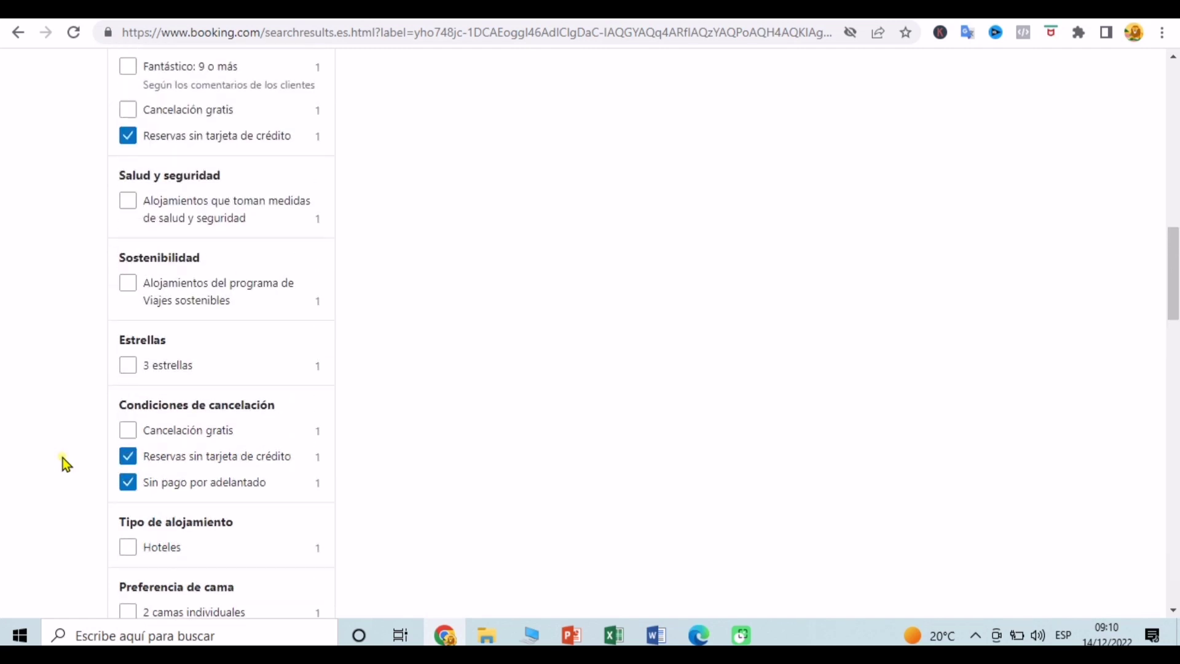
scroll(62, 458, up, 6)
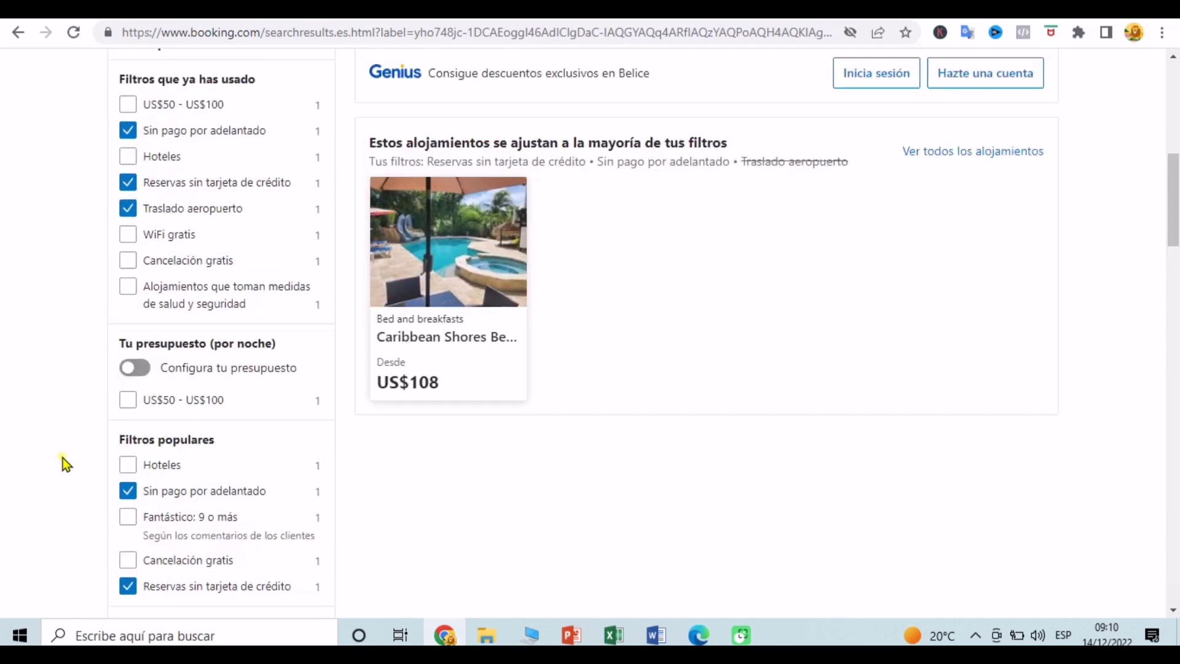
scroll(63, 457, up, 2)
scroll(62, 457, down, 6)
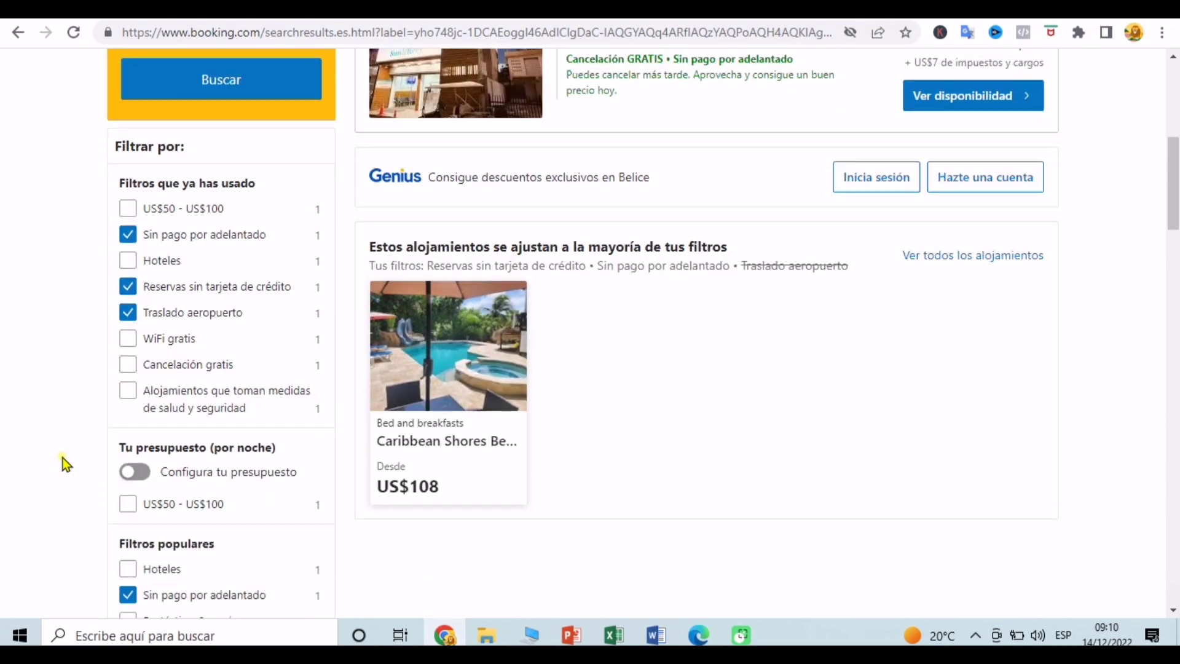
scroll(63, 457, down, 1)
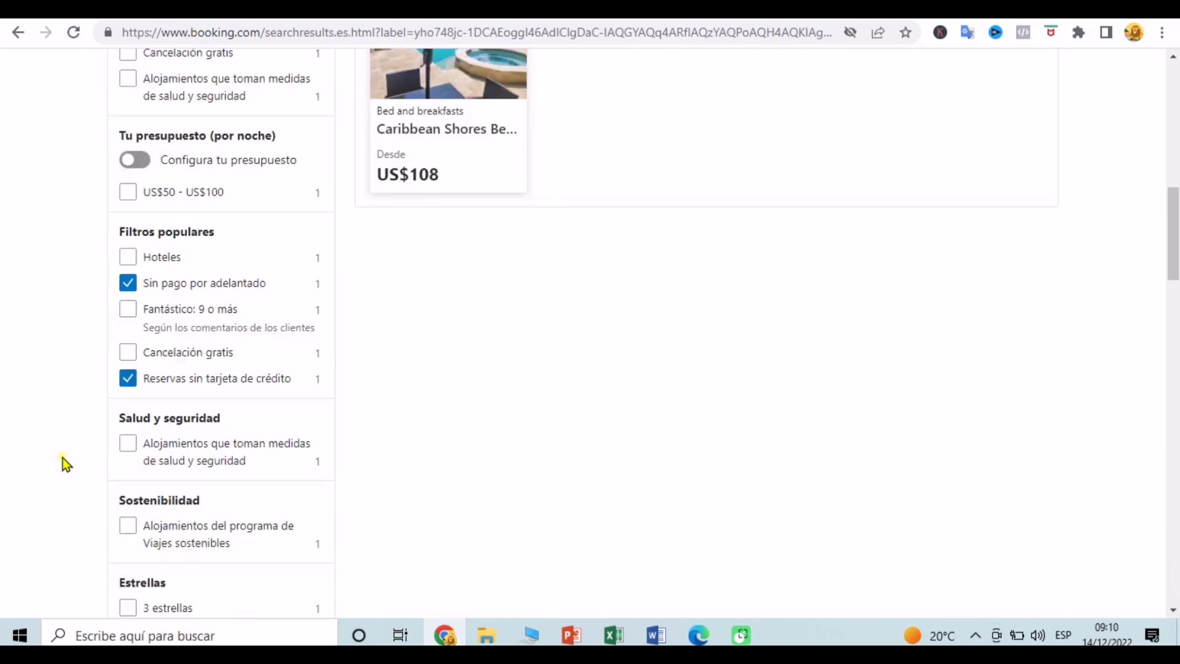
click(137, 443)
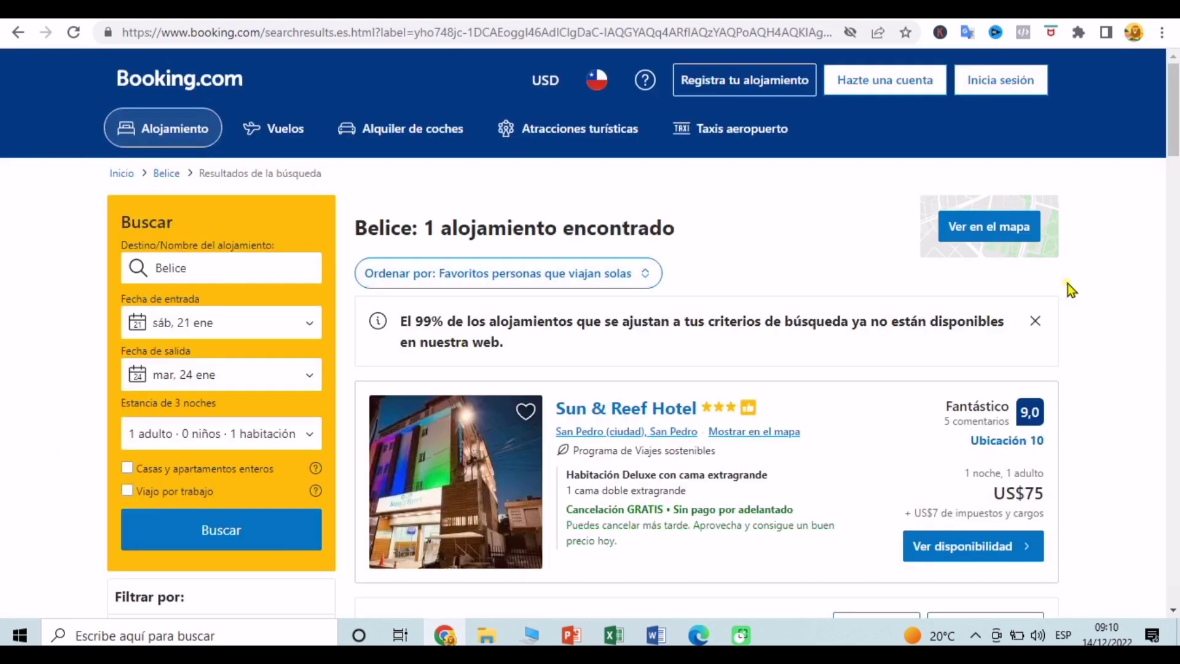
scroll(1067, 283, down, 4)
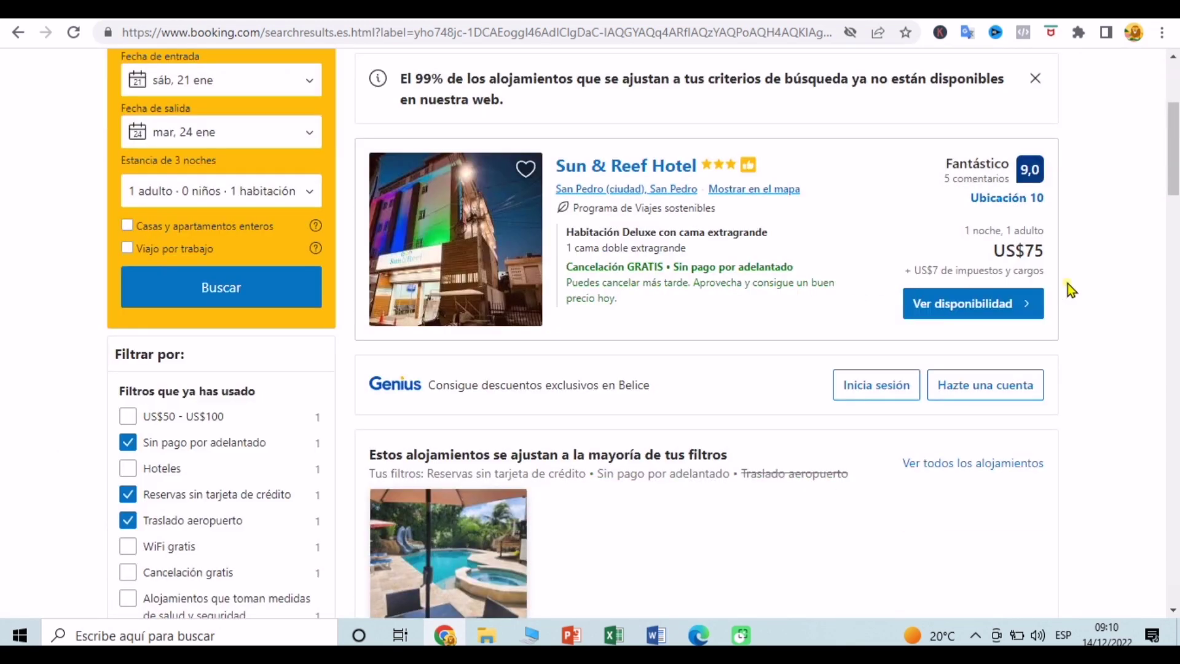
scroll(1068, 283, down, 1)
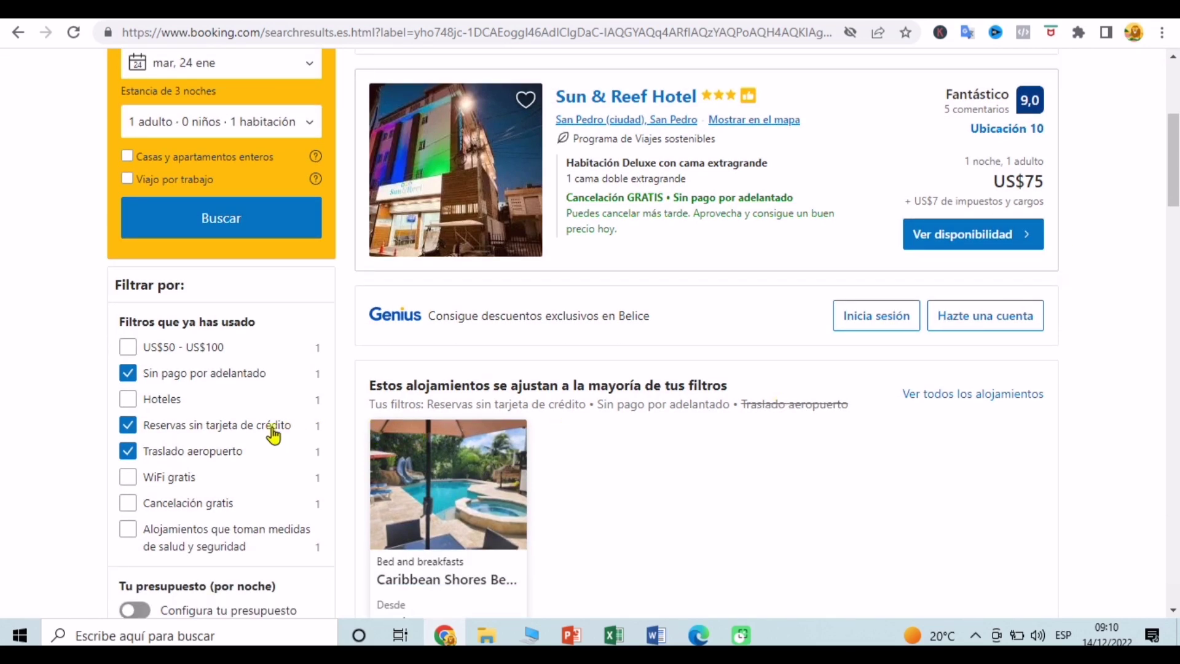
Step: Remove the 'Reservas sin tarjeta de crédito' filter, widening results to 23 properties led by Venus Hotel
click(123, 432)
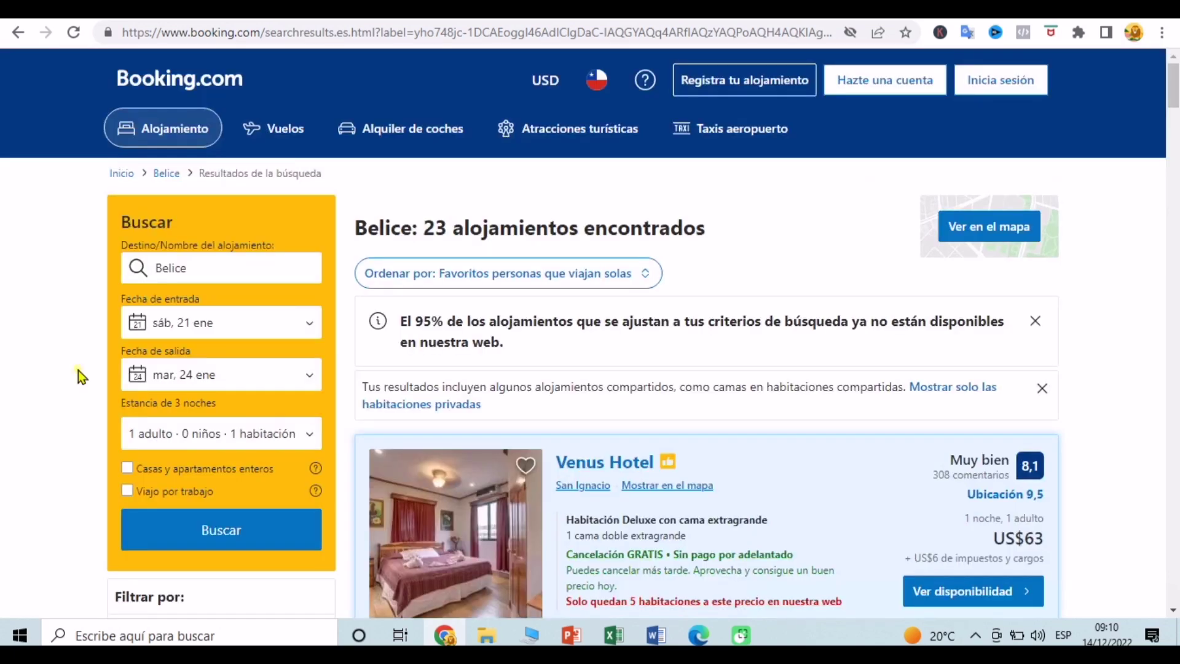
scroll(79, 370, down, 3)
scroll(78, 370, down, 3)
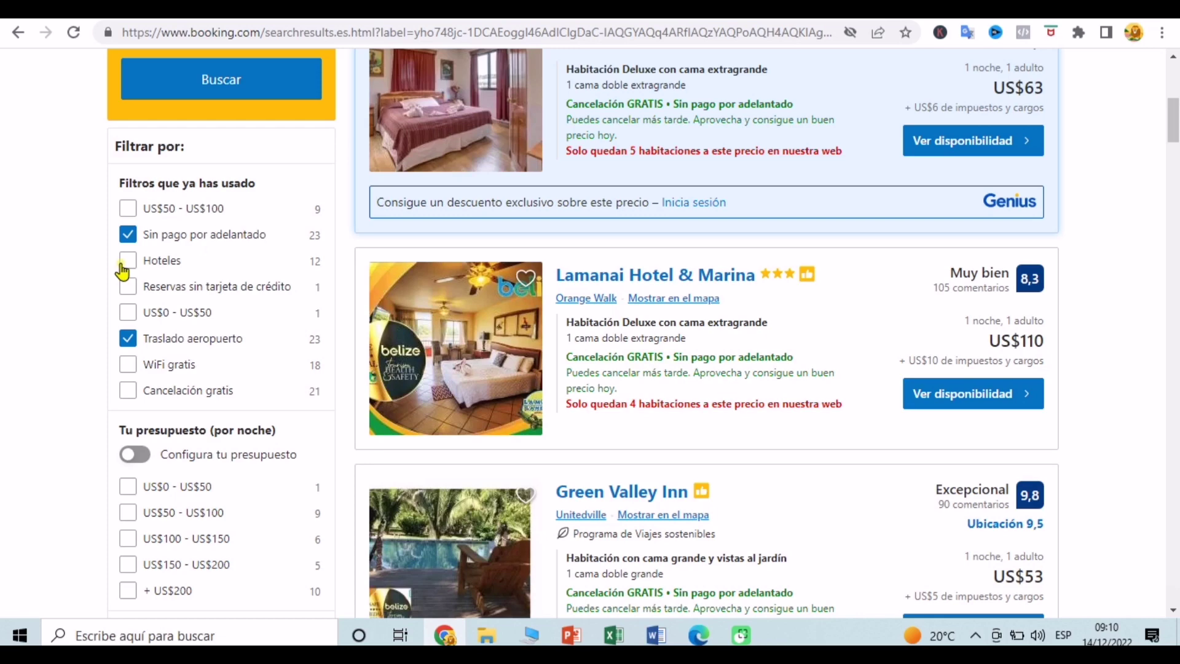
Step: Restrict results to 'Hoteles', leaving 3 including Costa Blu Beach Resort and Sun & Reef Hotel
click(123, 265)
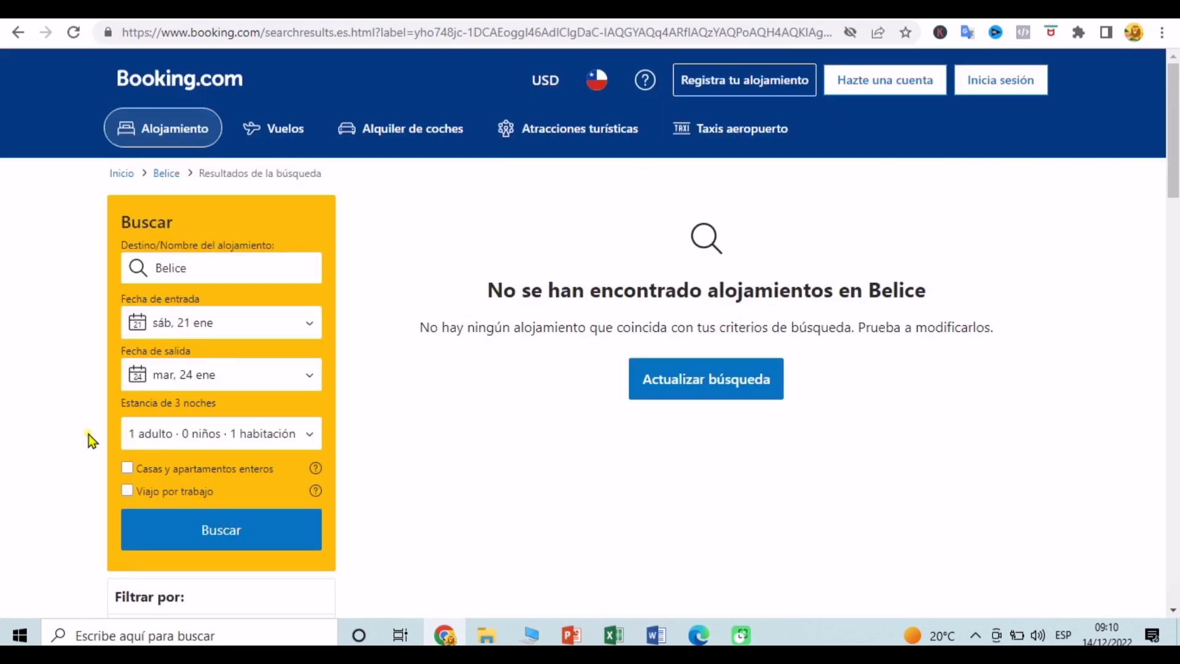
scroll(88, 434, down, 5)
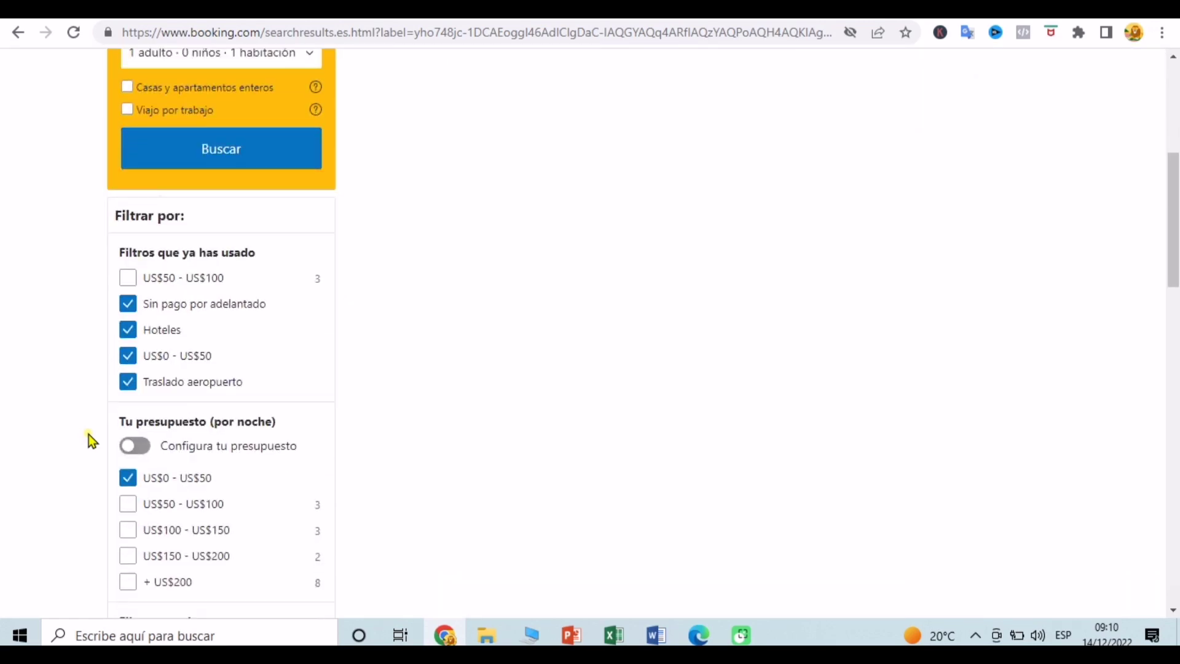
scroll(89, 434, down, 5)
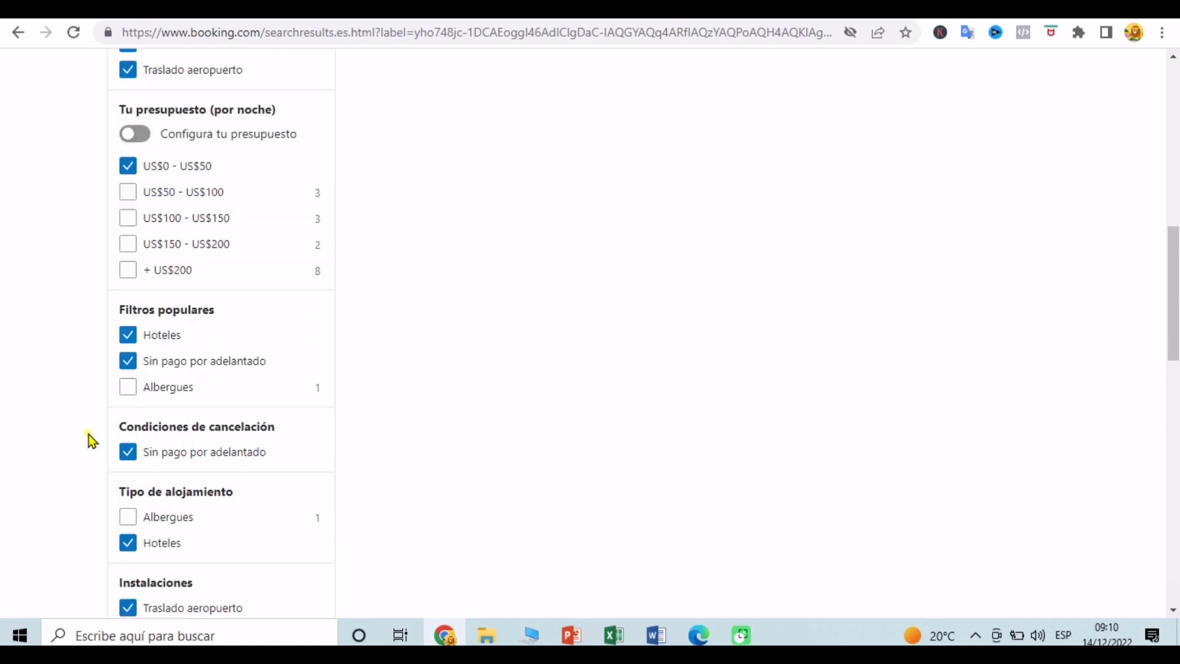
scroll(89, 434, down, 3)
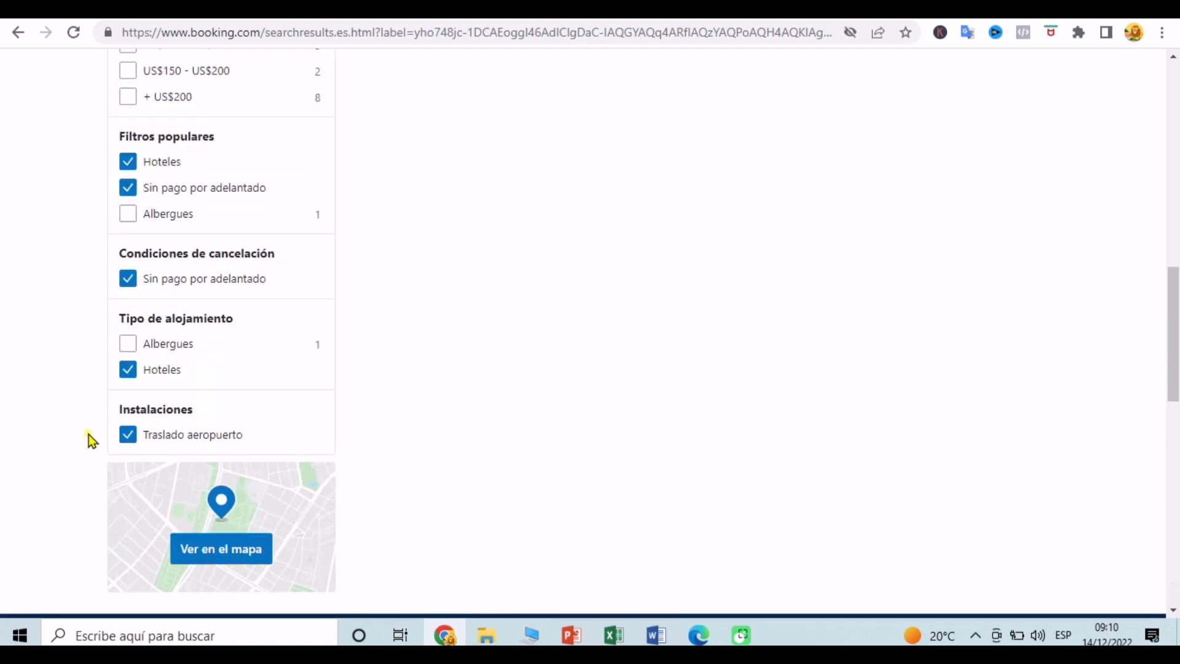
scroll(88, 434, up, 6)
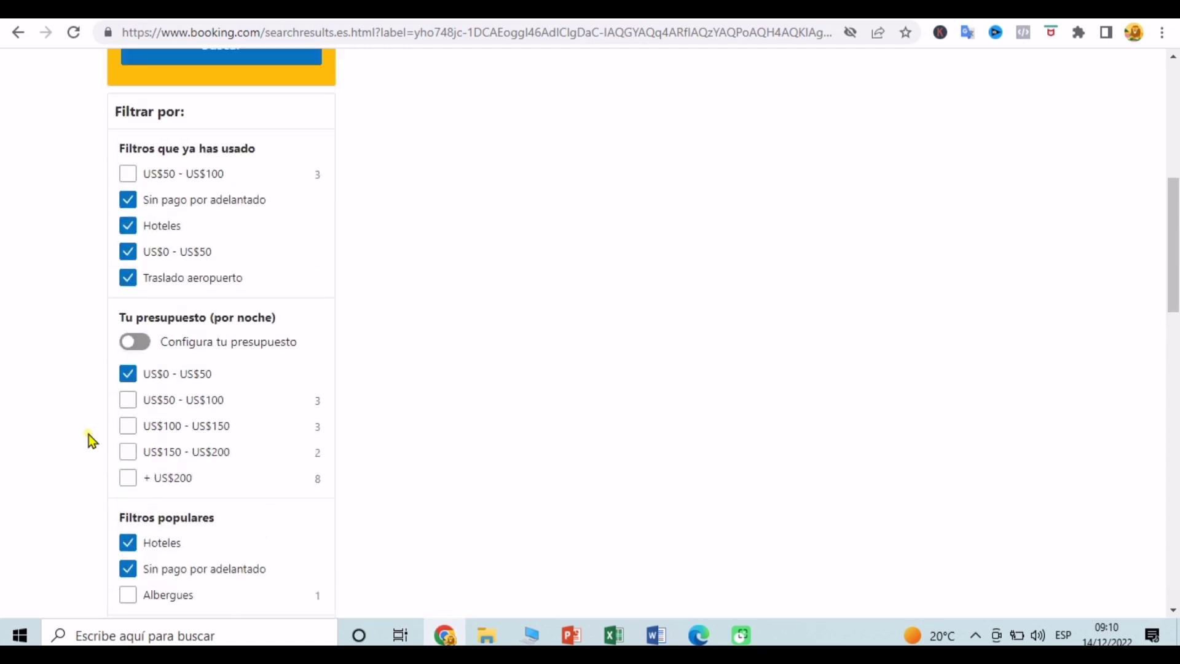
scroll(88, 434, up, 8)
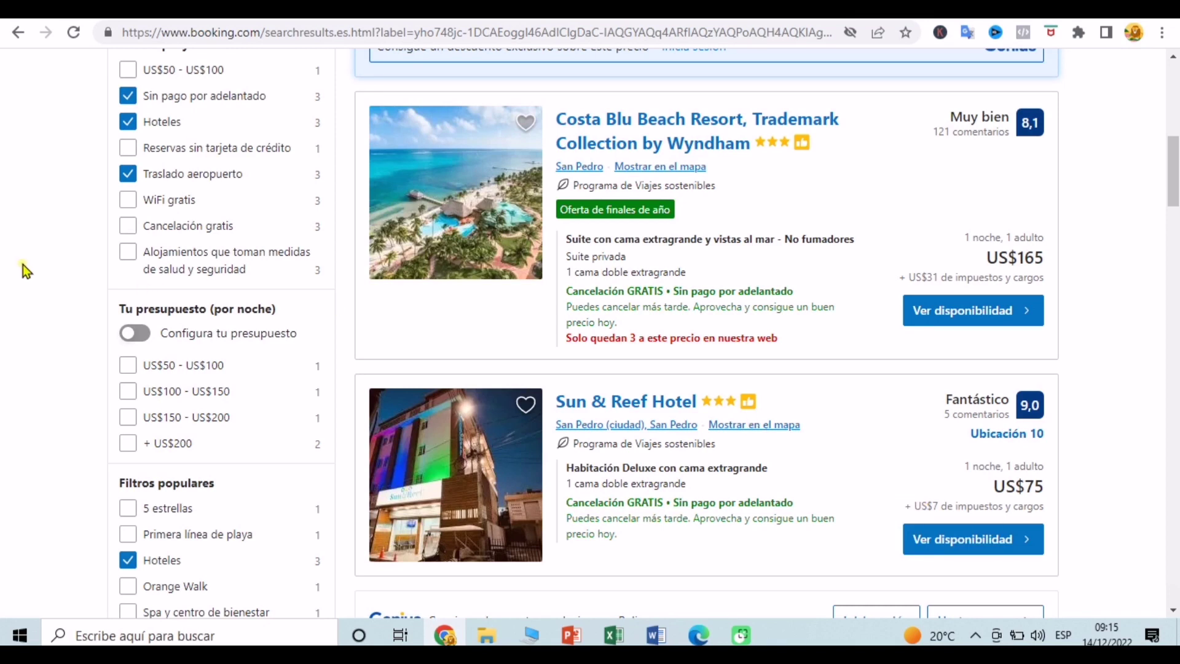
Step: Scroll back up the hotels-only results to find the San Pedro shared-room bed at US$72
scroll(24, 264, up, 2)
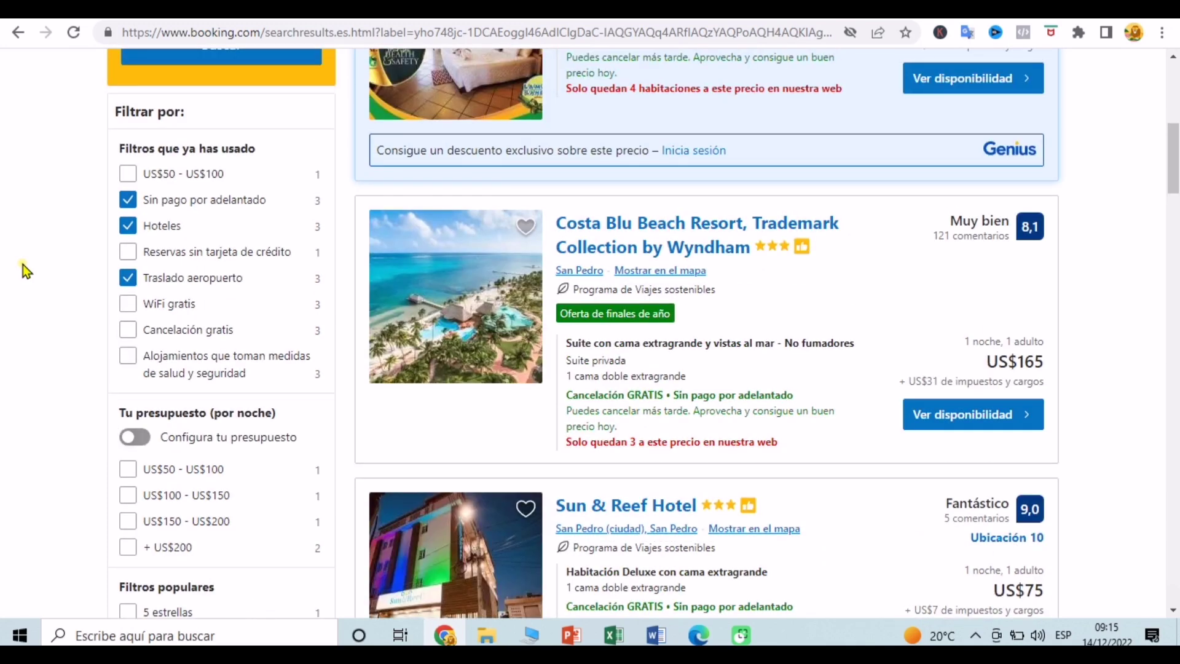
scroll(24, 265, up, 4)
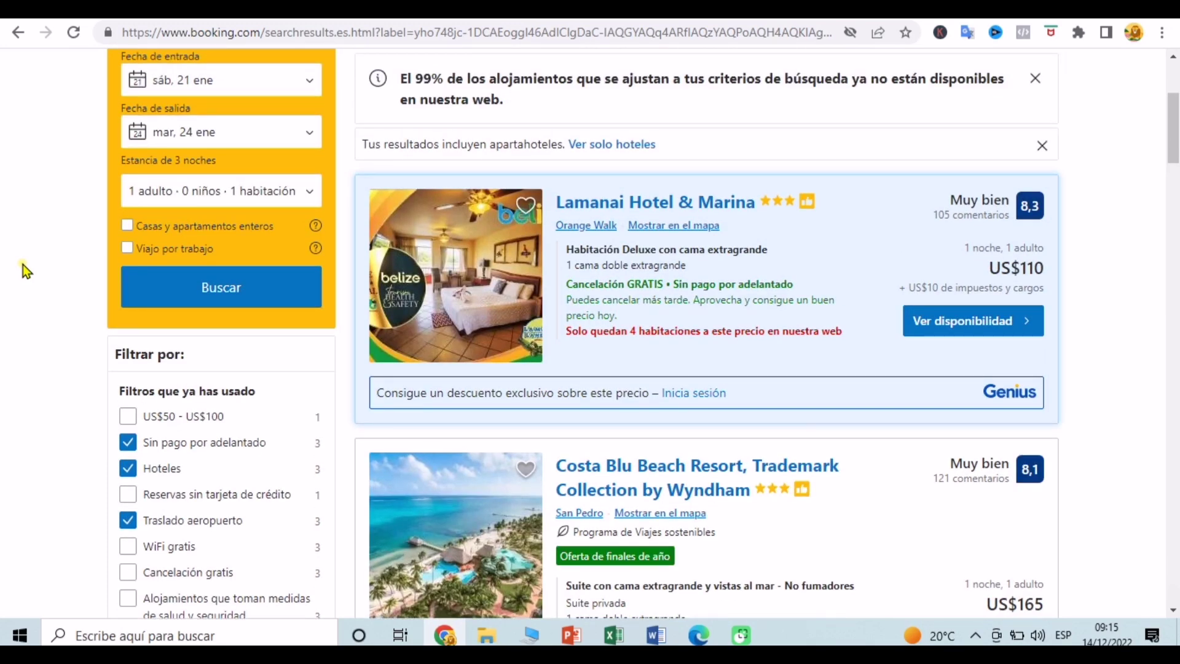
scroll(23, 264, up, 1)
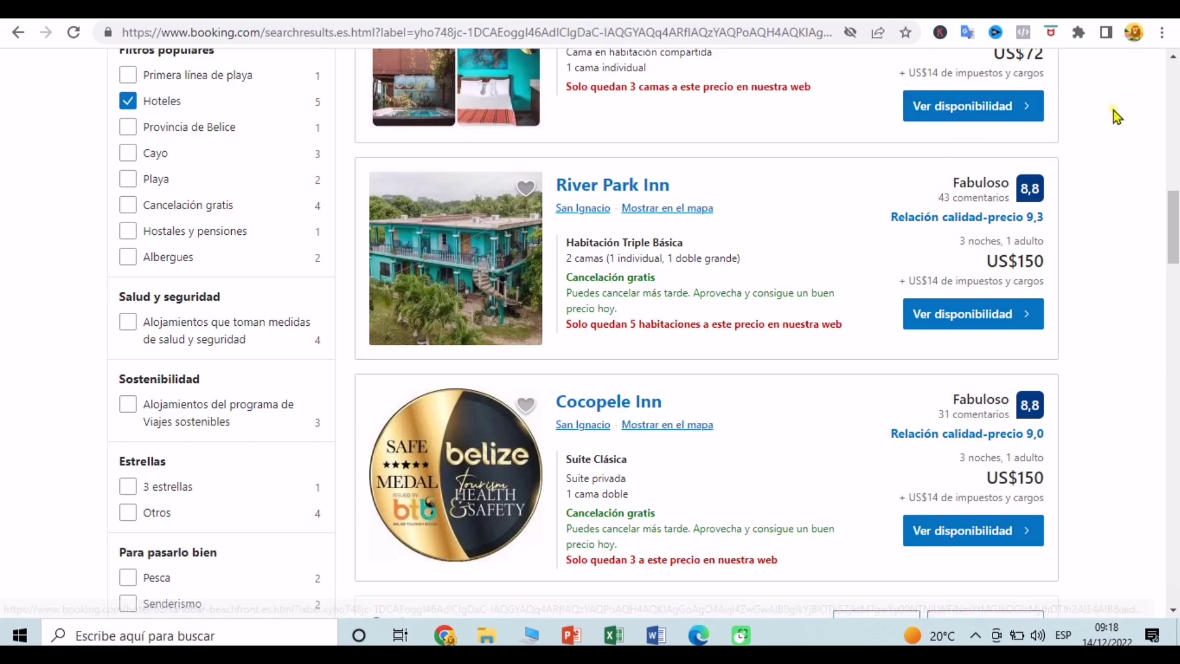
scroll(1112, 112, up, 1)
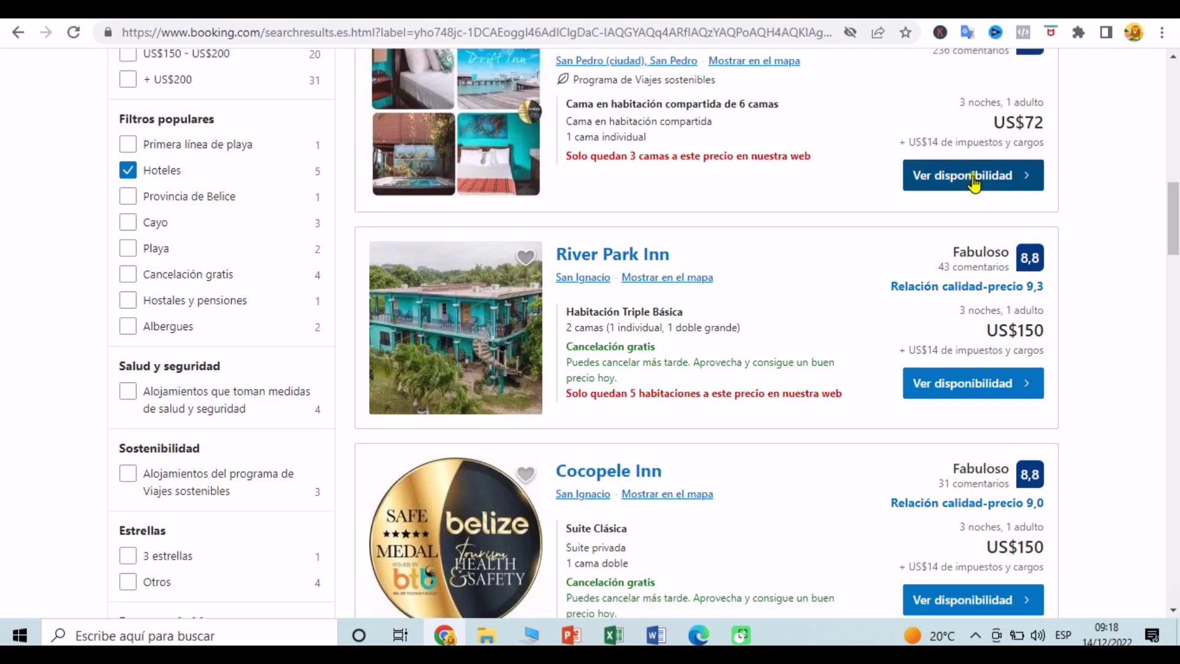
Step: Open Drift Inn San Pedro's page and show its rooms, with one 6-bed shared-room bed at US$72
click(974, 178)
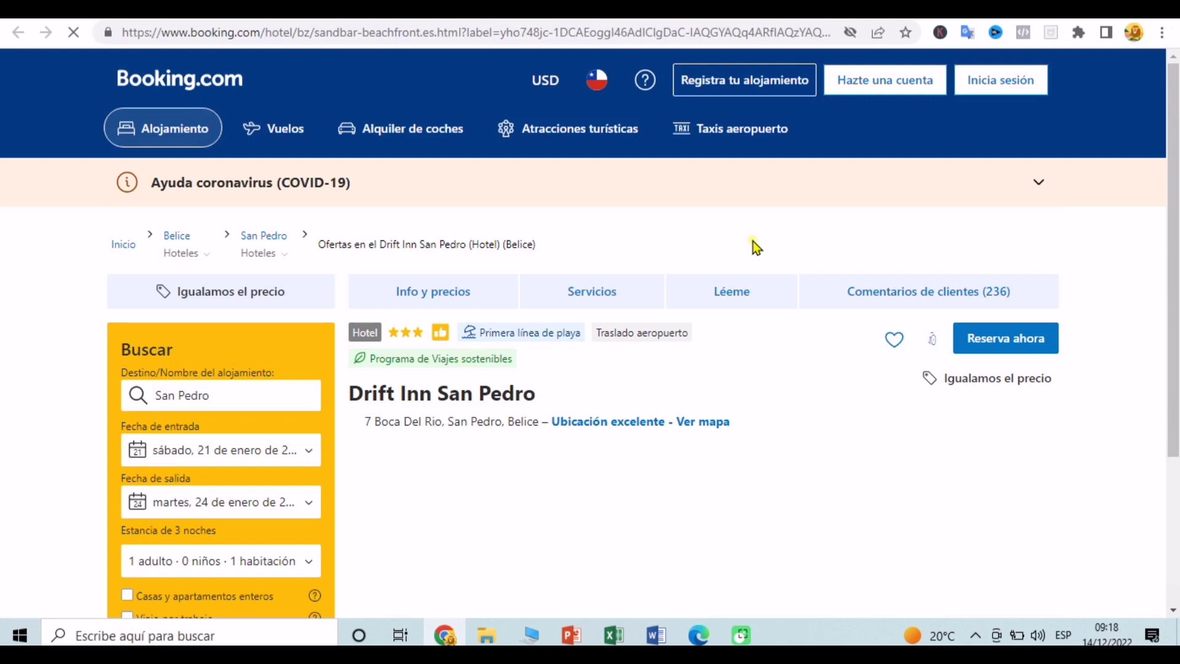
scroll(1112, 411, down, 4)
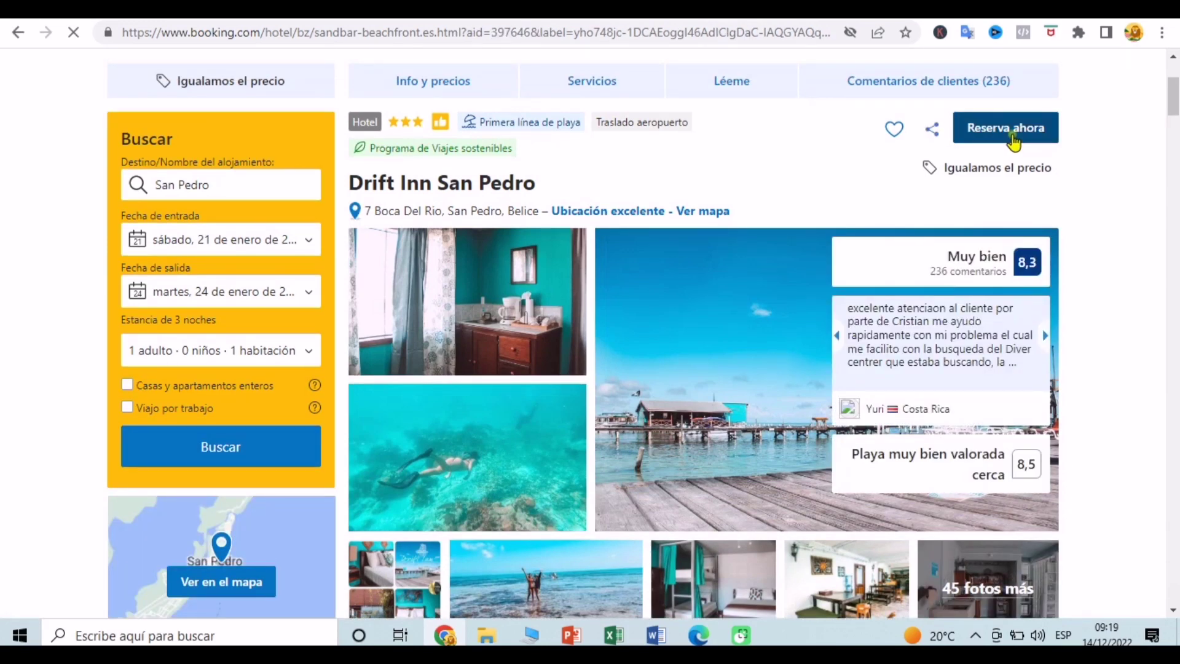
click(1012, 136)
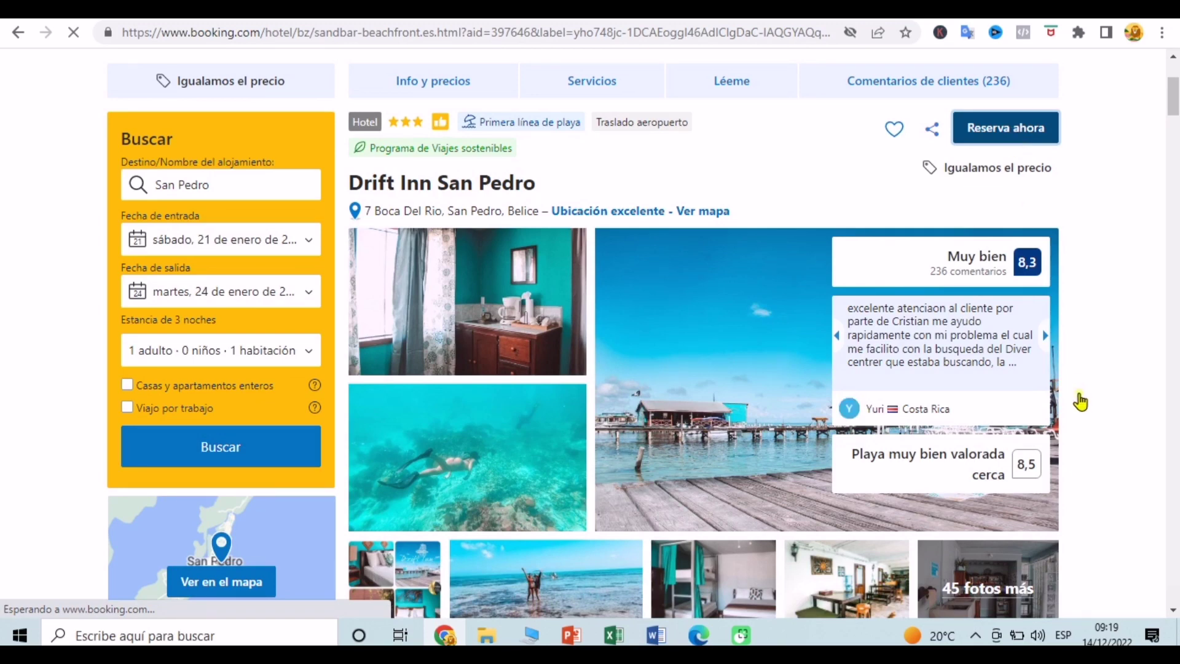
scroll(1086, 601, down, 15)
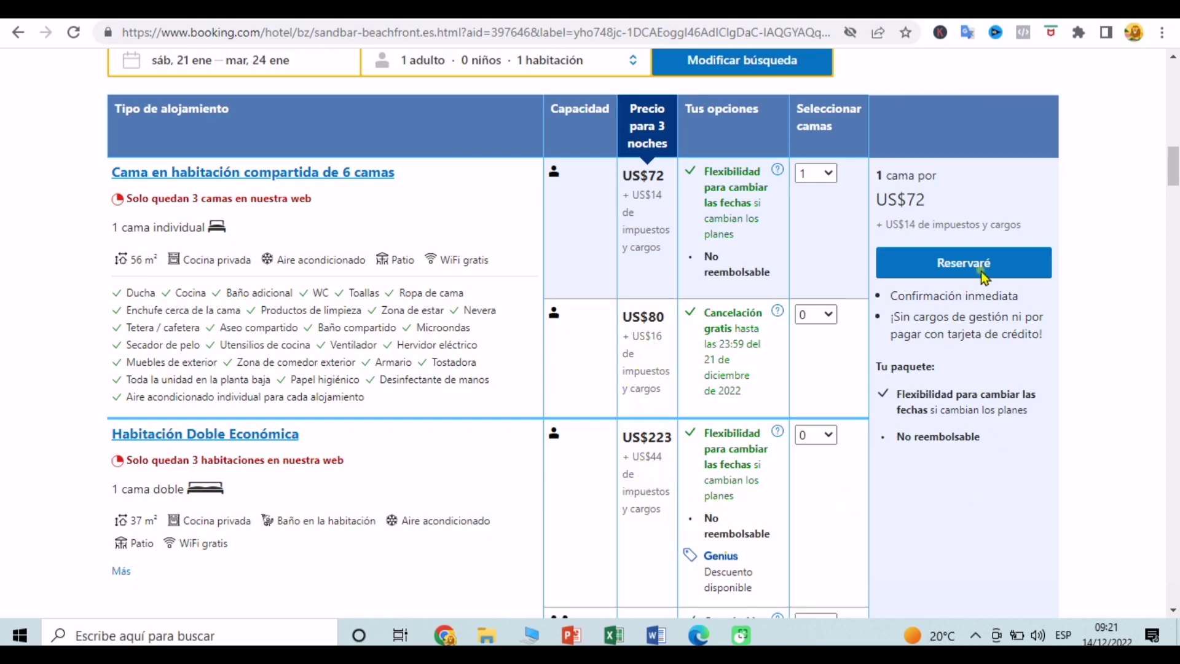
Step: Reserve the selected shared-room bed to reach the 'Tus datos' form at US$71,60
mouse_move(994, 262)
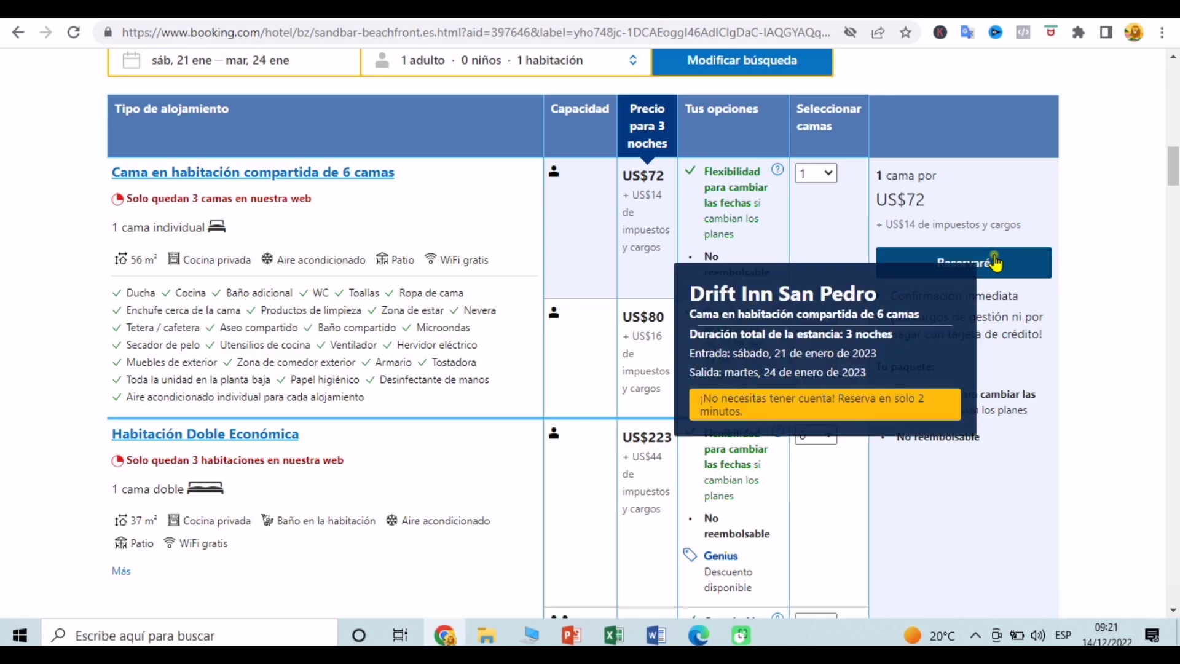
click(994, 262)
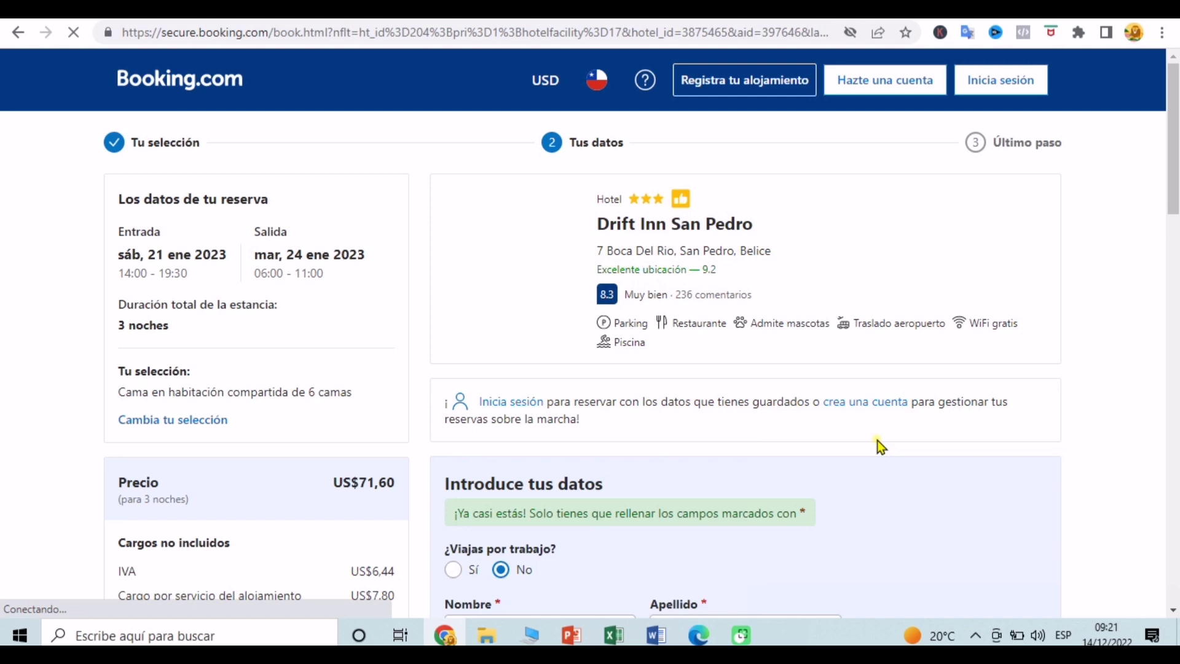
Step: Mark the trip as not for work and fill first name and surname from autofill suggestions
scroll(456, 297, down, 4)
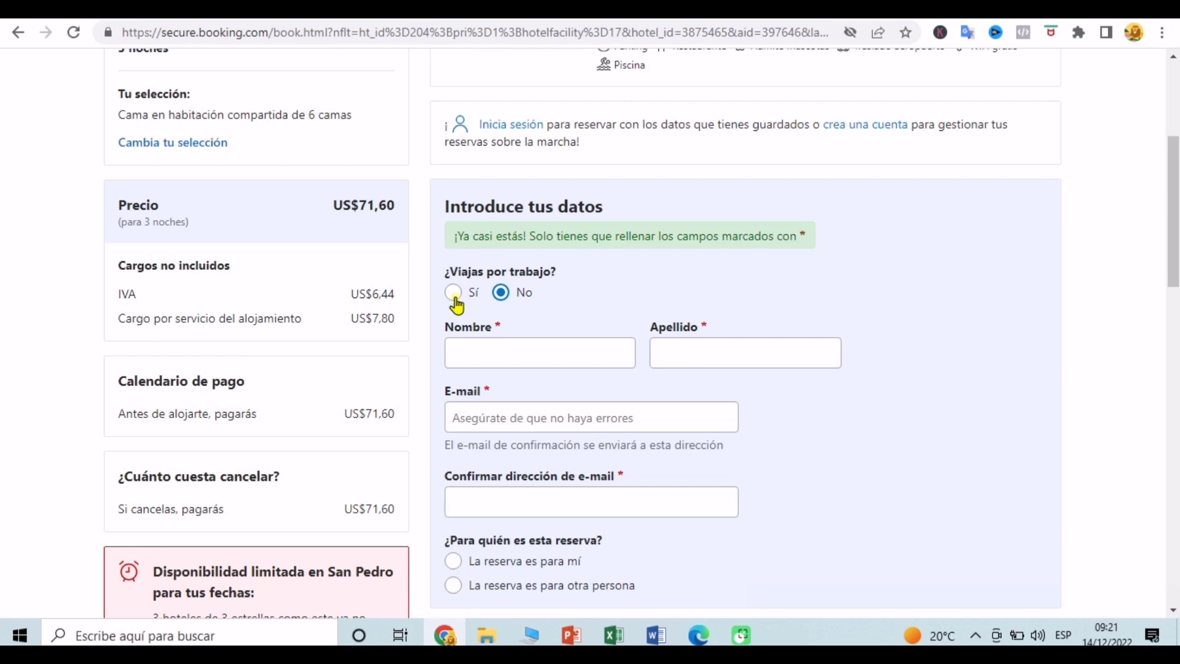
click(453, 293)
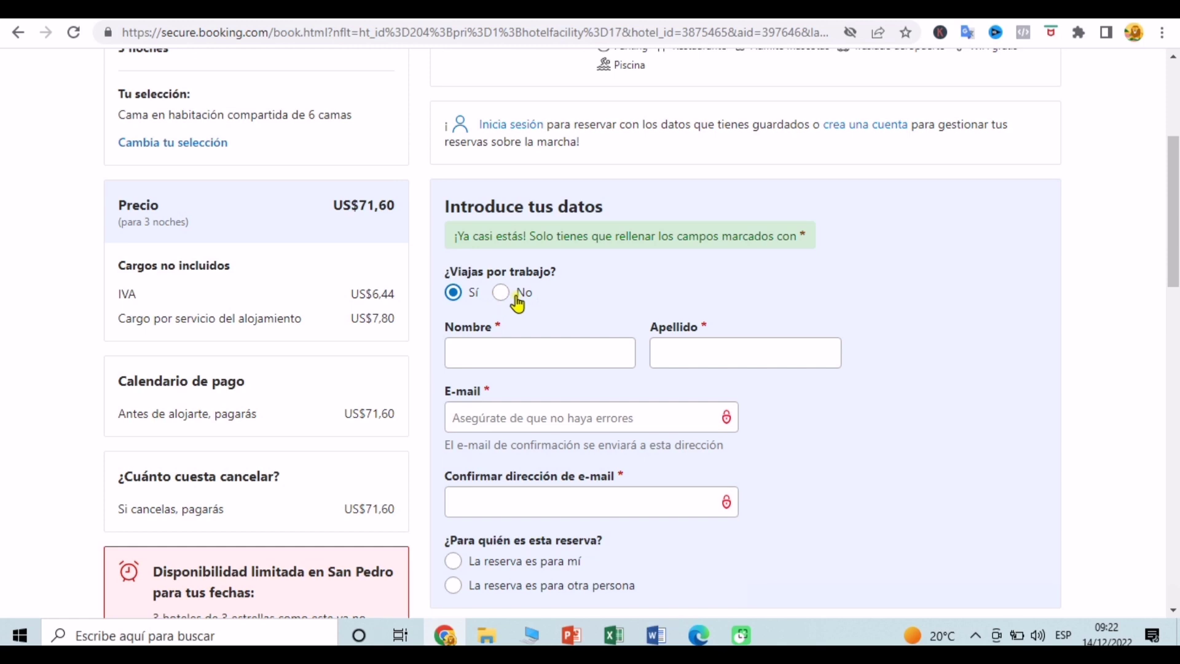
click(498, 295)
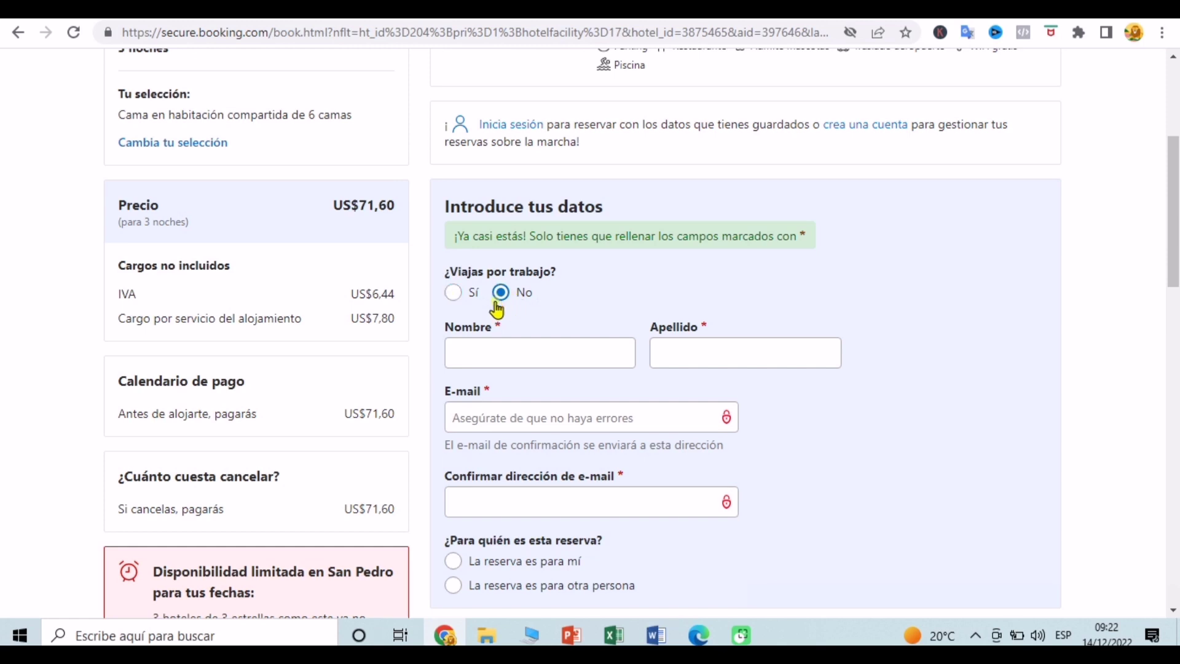
click(510, 354)
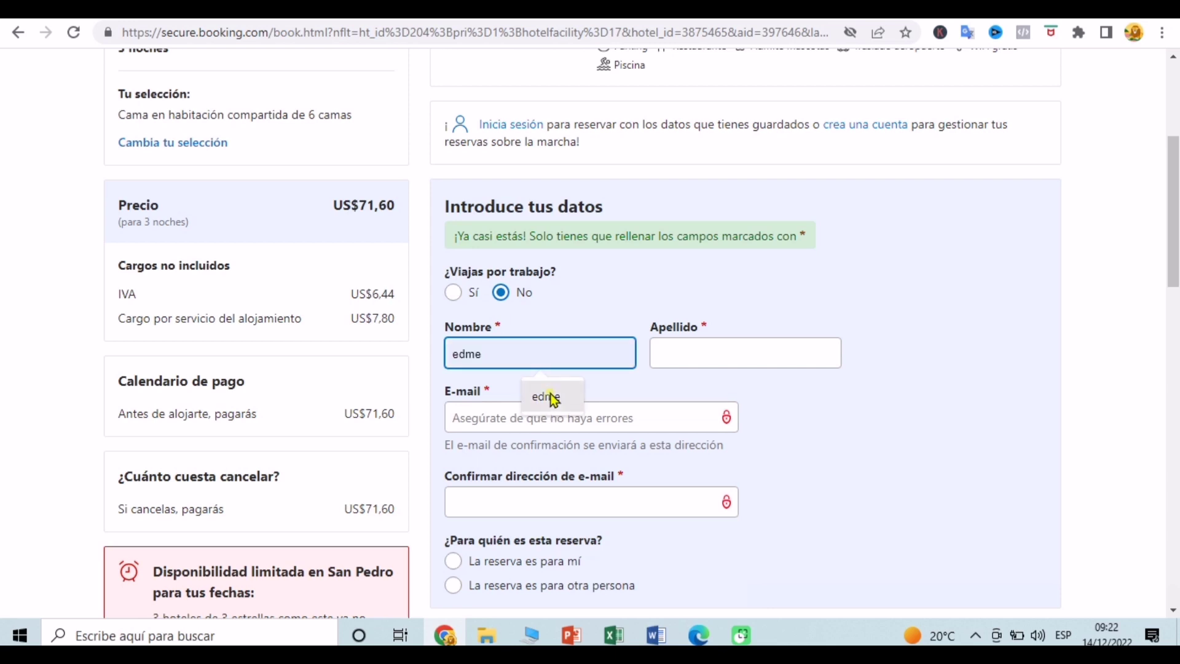
click(550, 395)
click(704, 362)
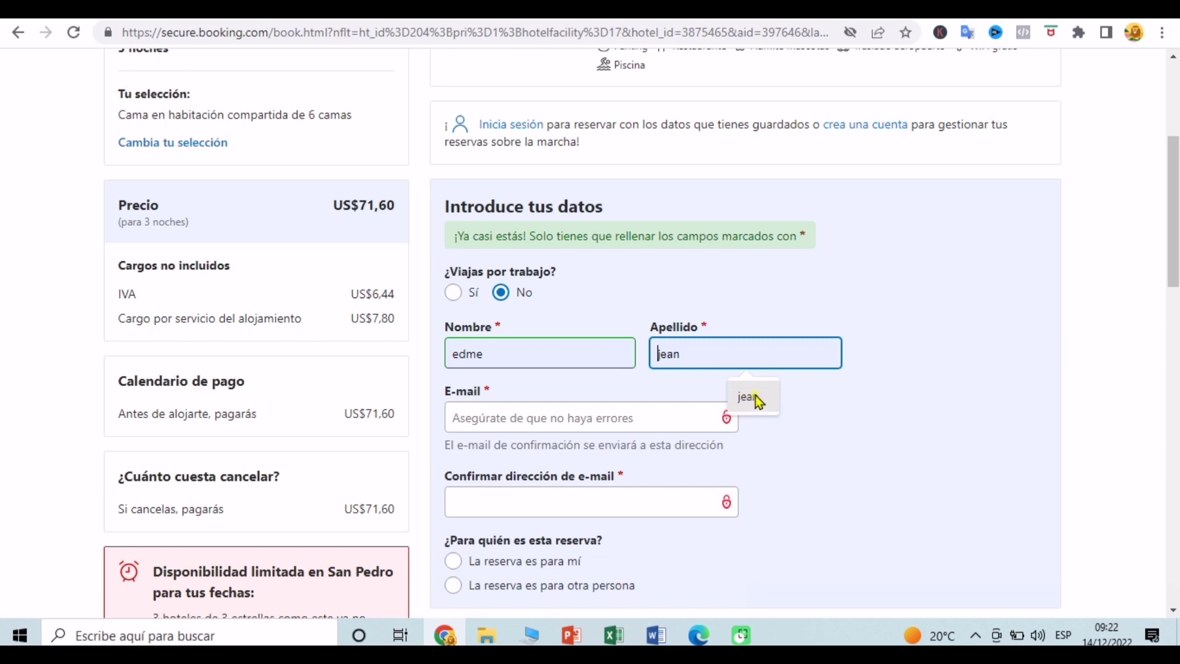
click(743, 397)
Step: Enter the guest's e-mail address in the E-mail field
click(639, 415)
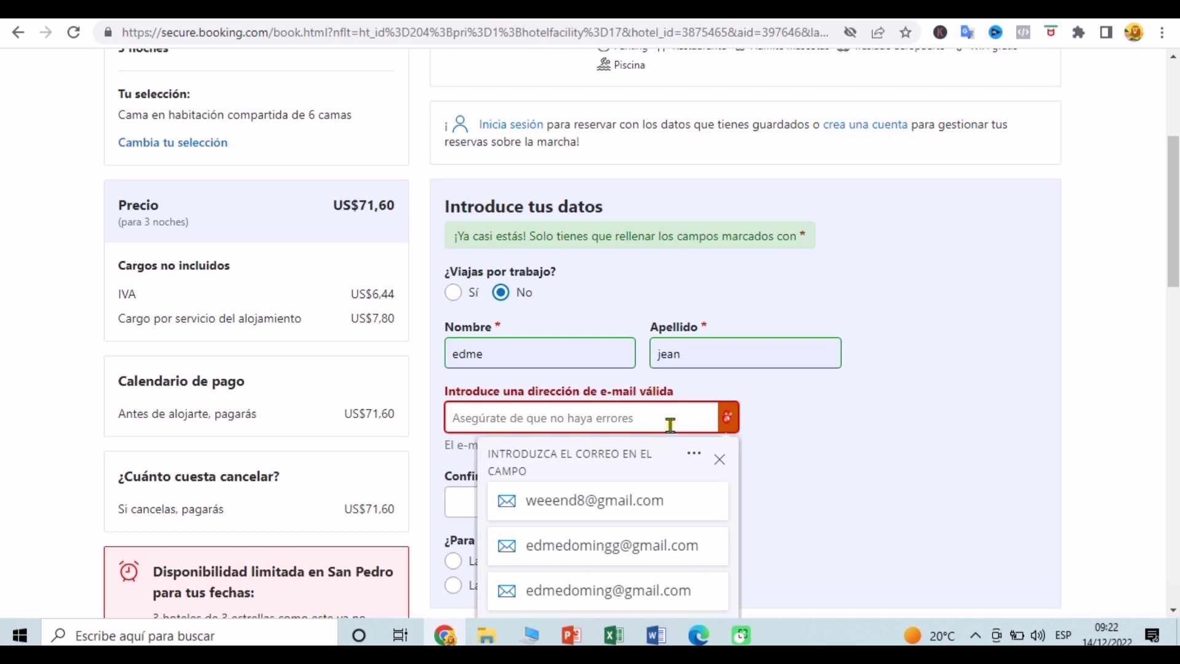
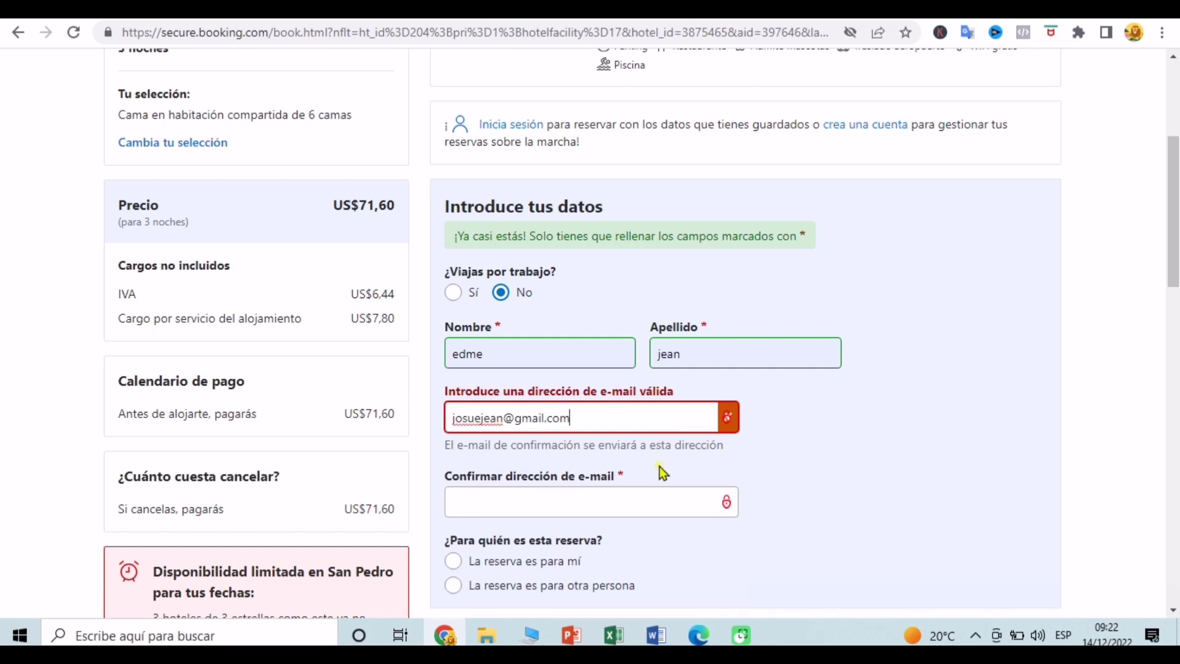
key(Tab)
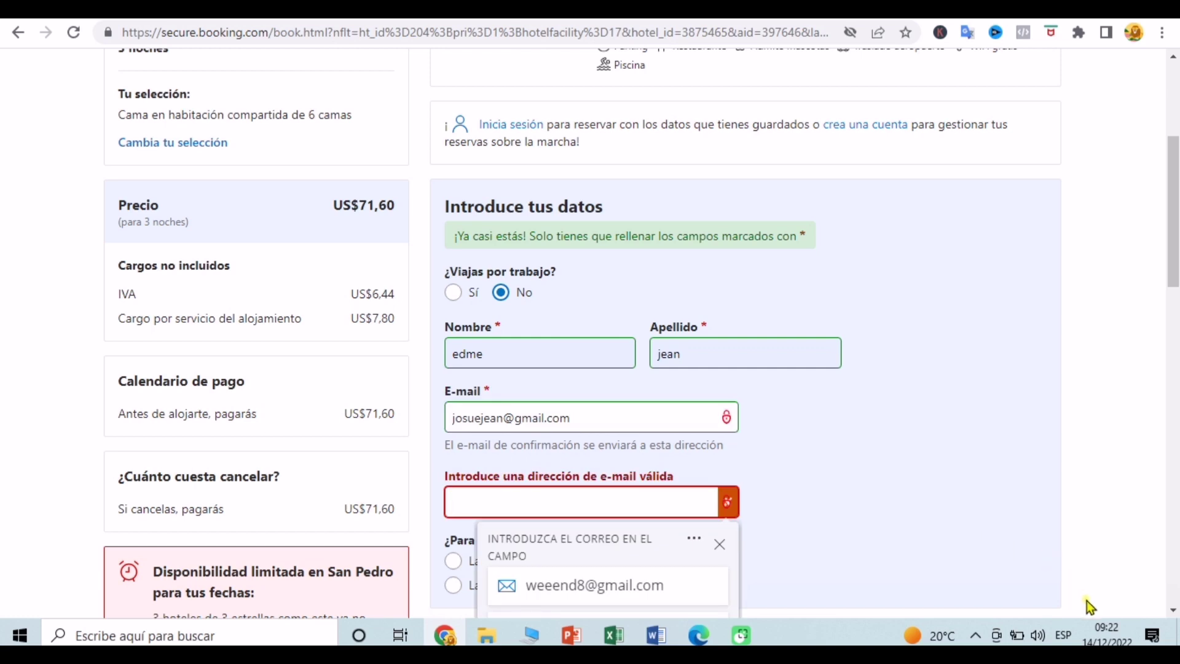
Step: Enter the matching confirmation e-mail and select 'La reserva es para mí'
click(683, 501)
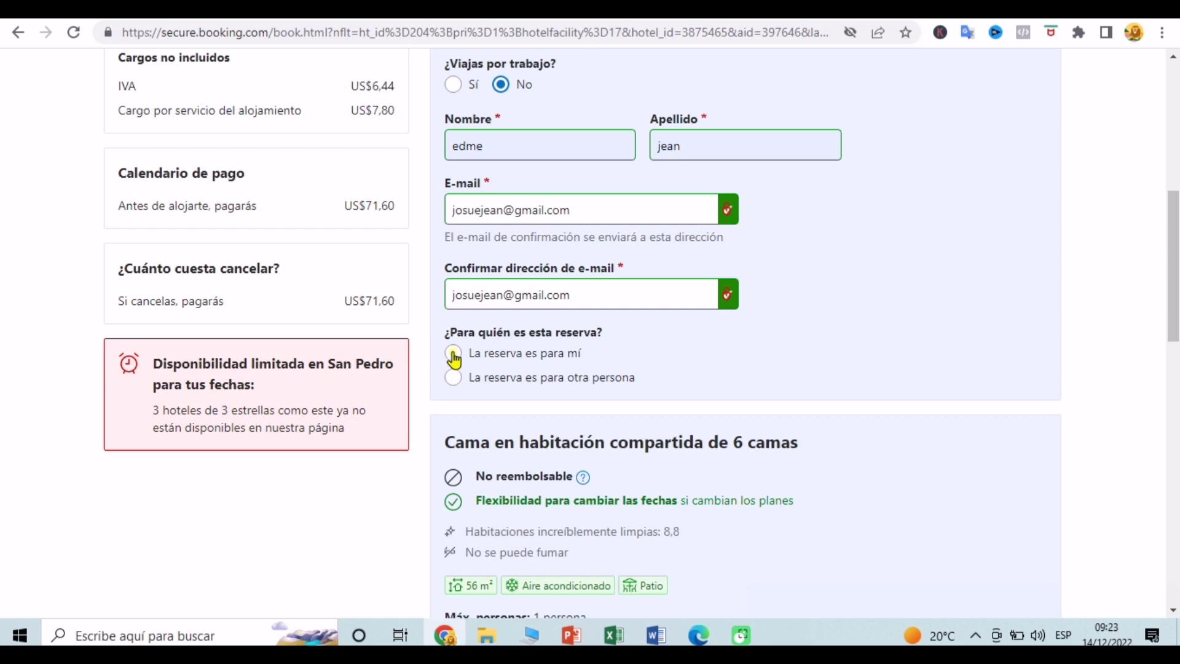
click(454, 356)
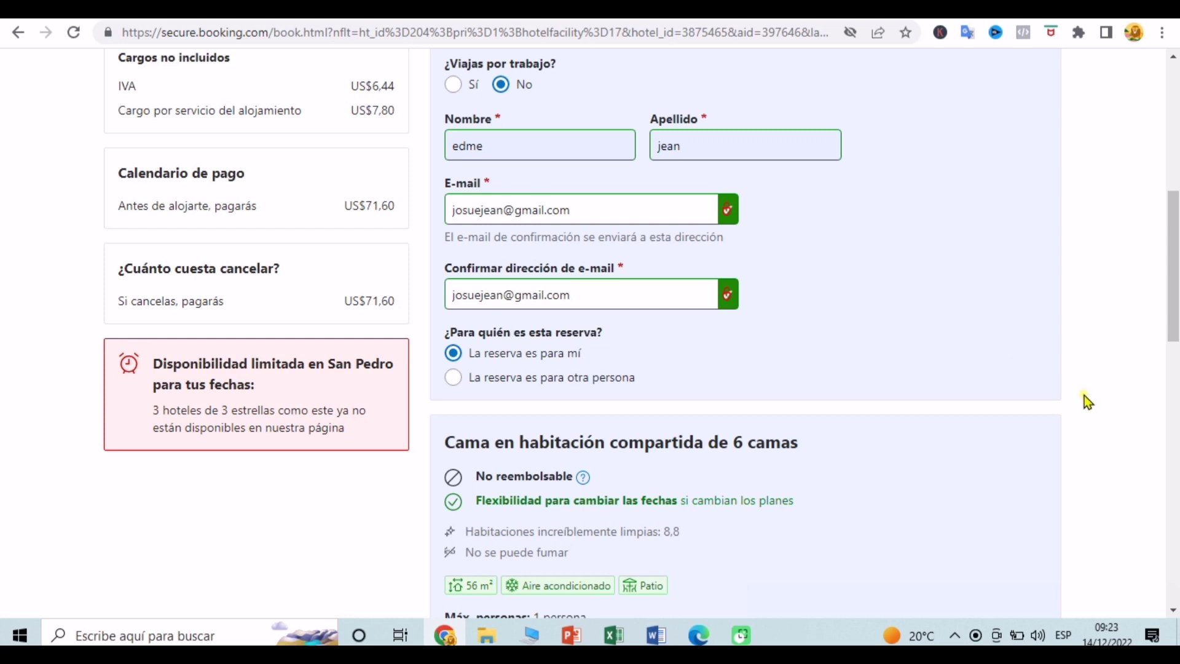
Step: Enter the guest's full name in the 'Nombre completo del cliente' field
scroll(1084, 397, down, 6)
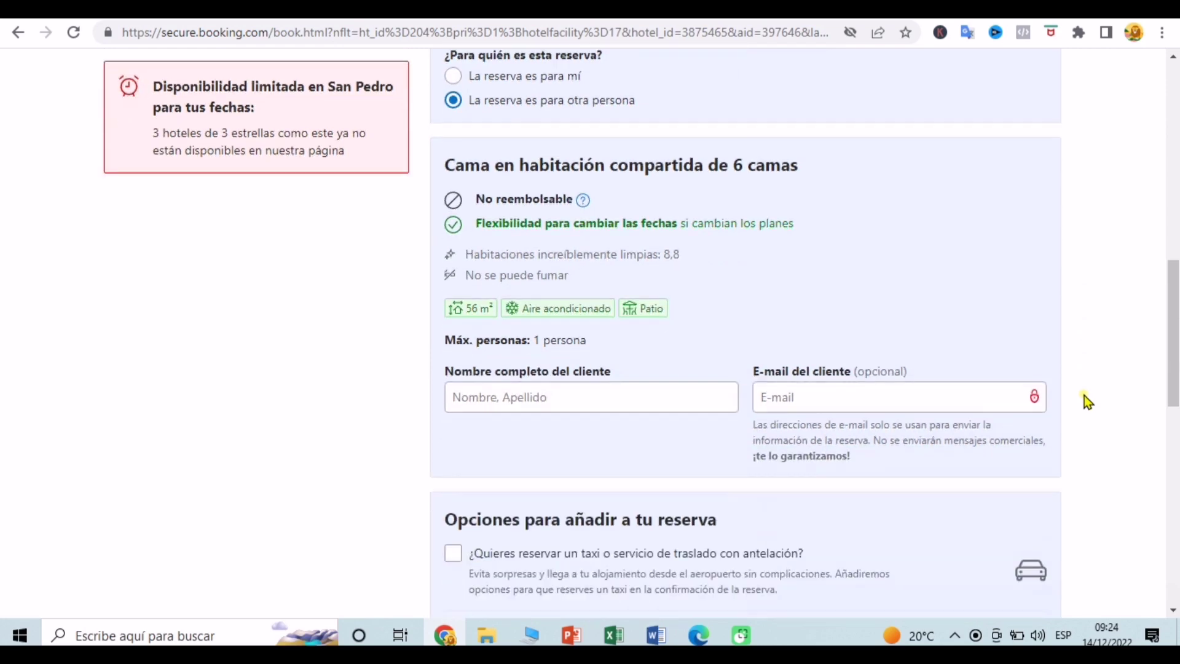
scroll(1084, 397, down, 1)
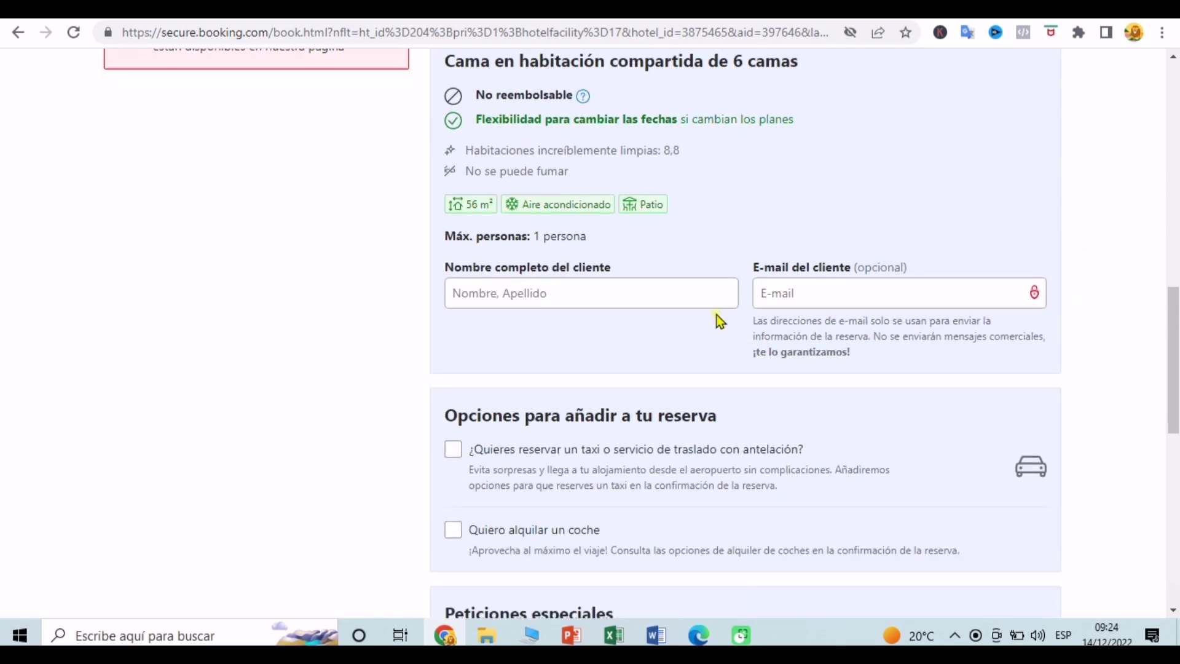
click(676, 295)
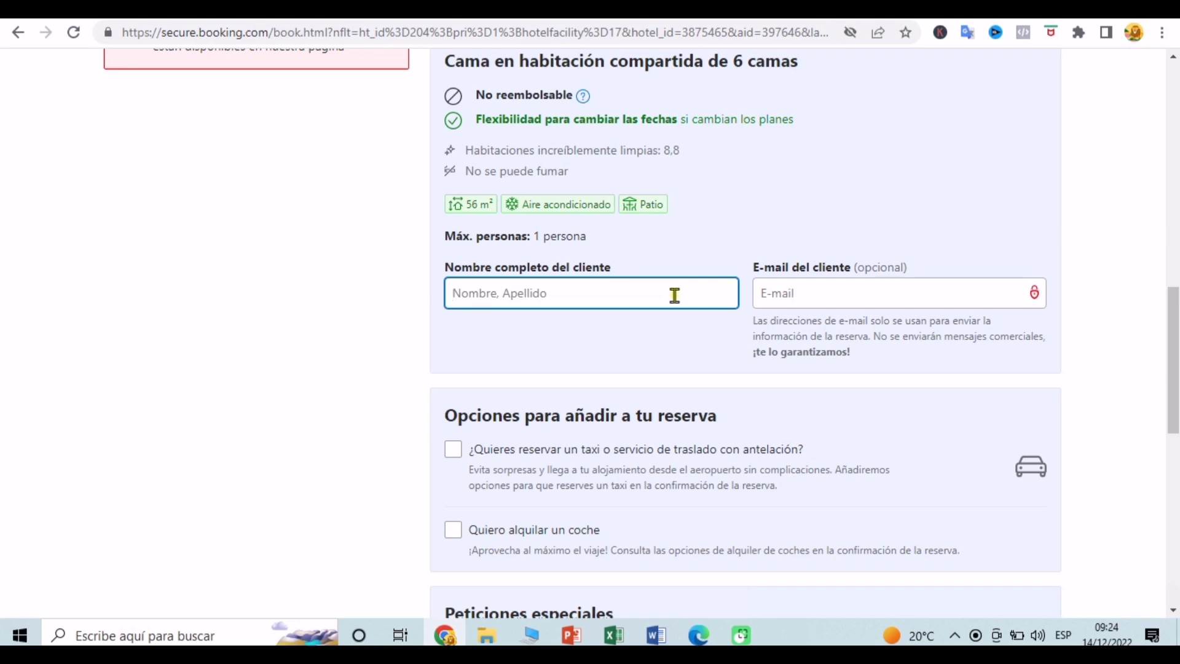
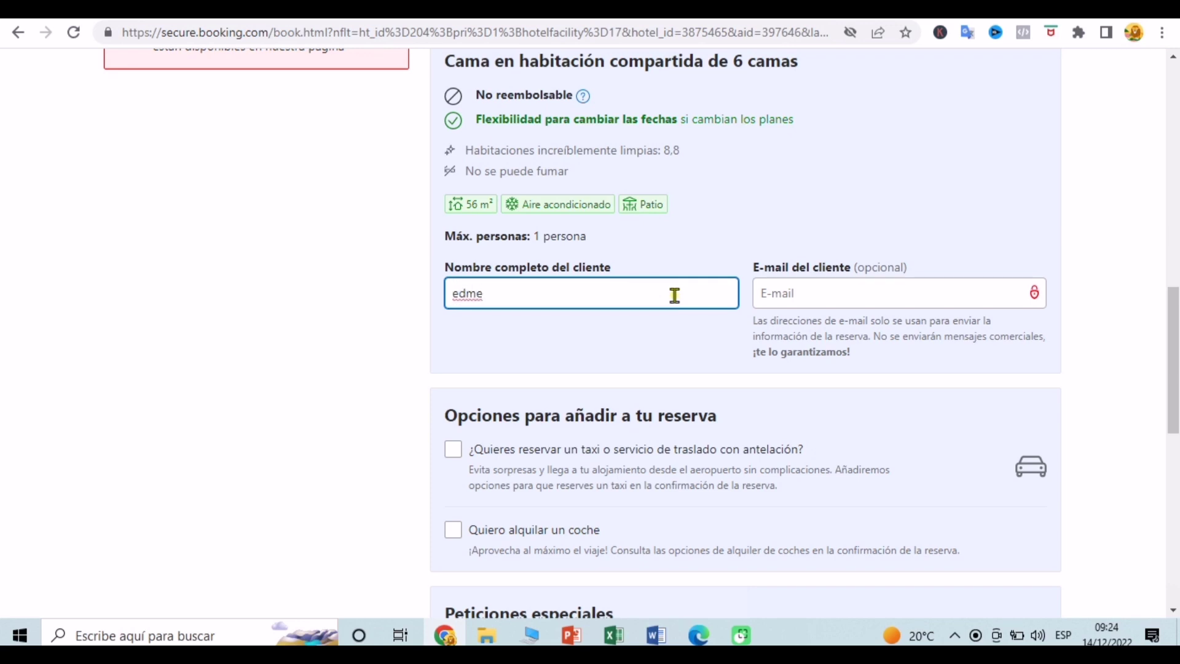
Step: Leave the optional guest e-mail empty and tick the pre-booked taxi/airport transfer option
click(895, 297)
click(716, 322)
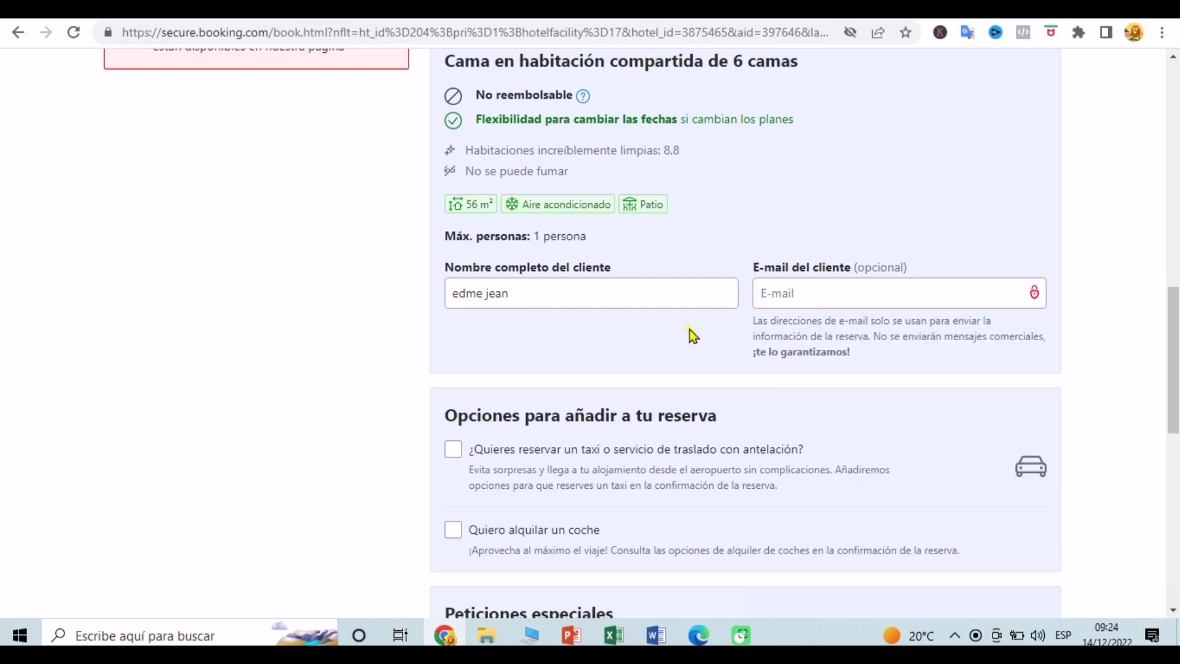
scroll(425, 384, down, 2)
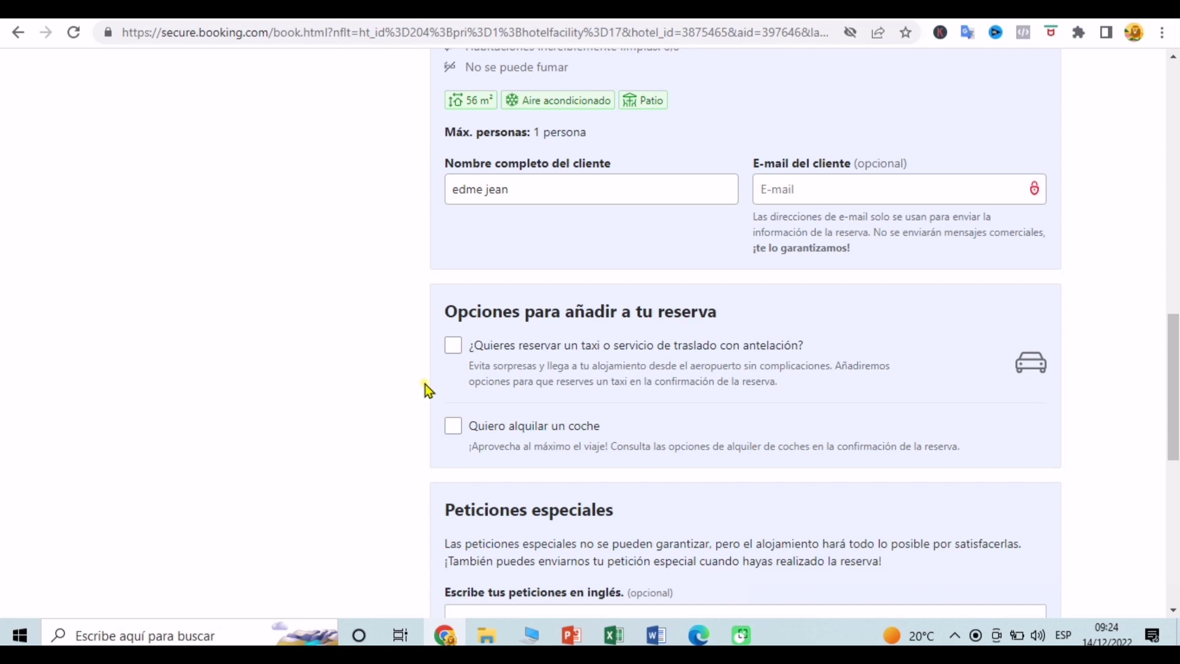
scroll(429, 390, down, 1)
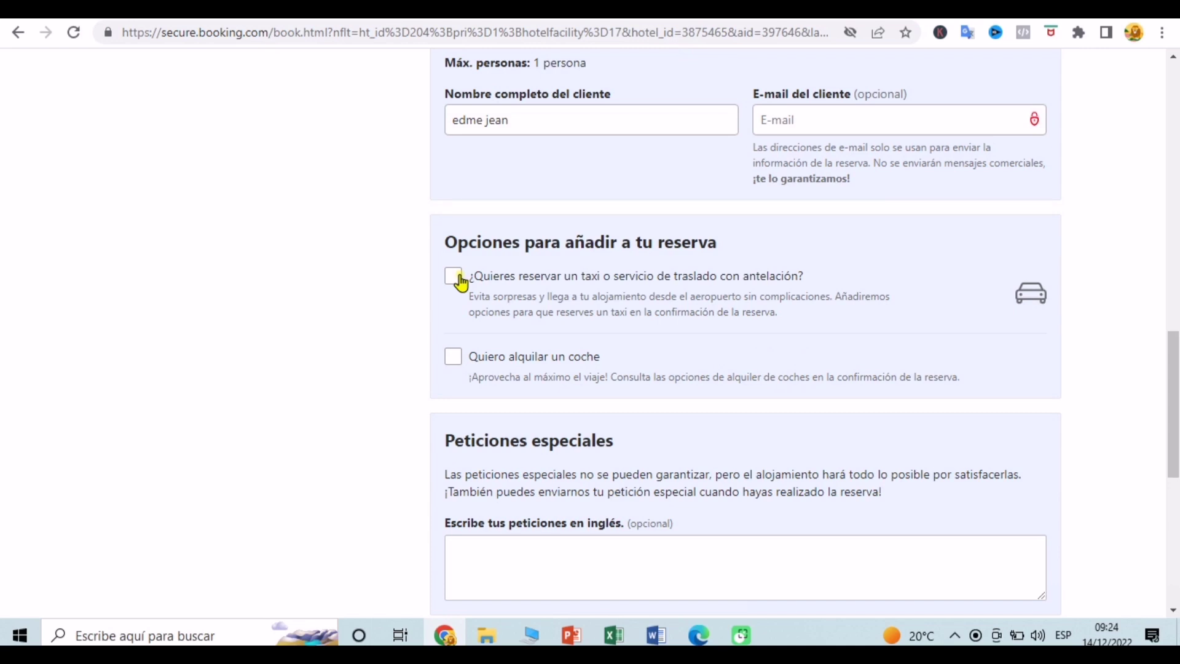
click(459, 281)
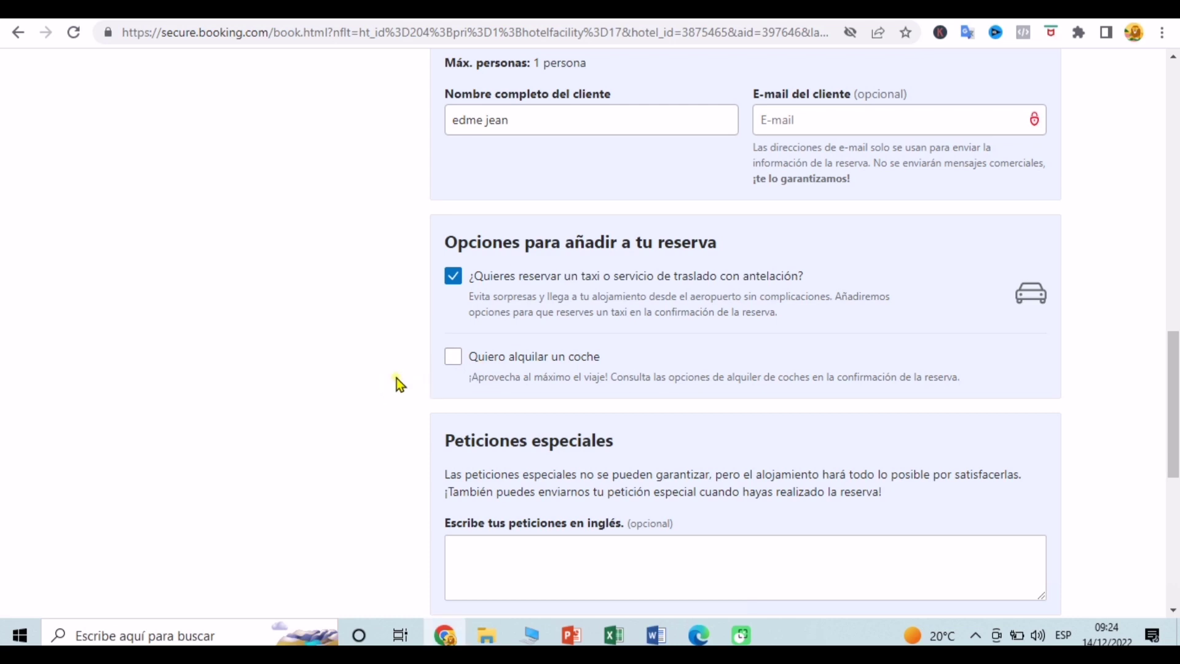
Step: Write a special request, in Haitian Creole, asking for a room near the airport
scroll(396, 378, down, 4)
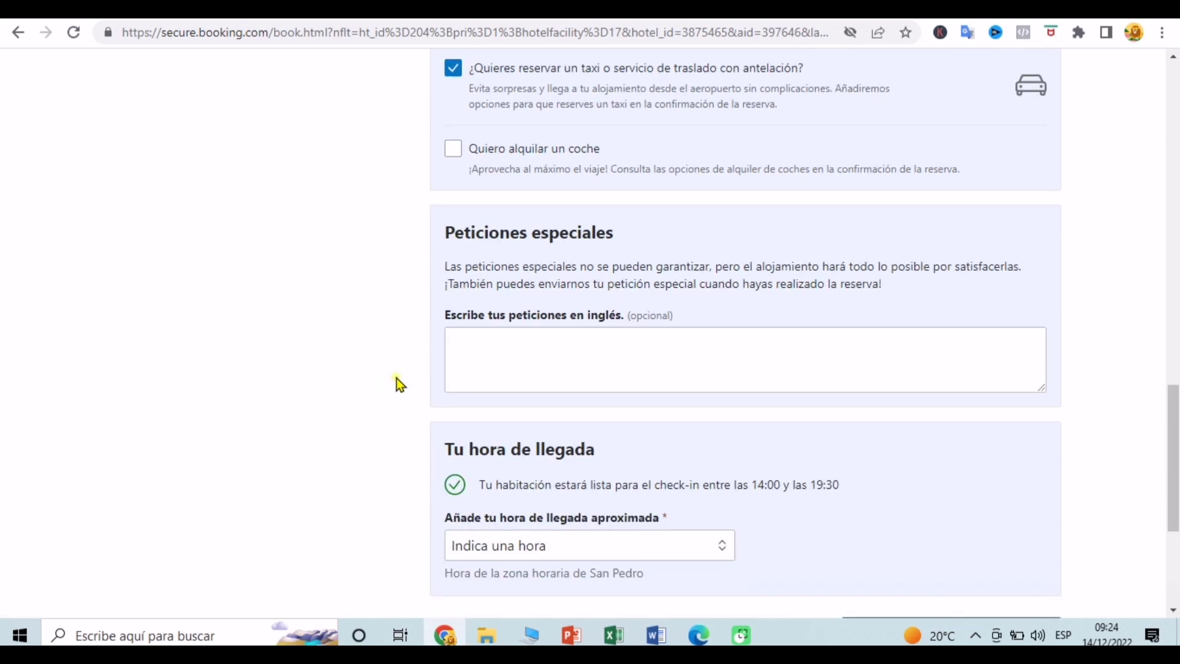
scroll(397, 378, down, 1)
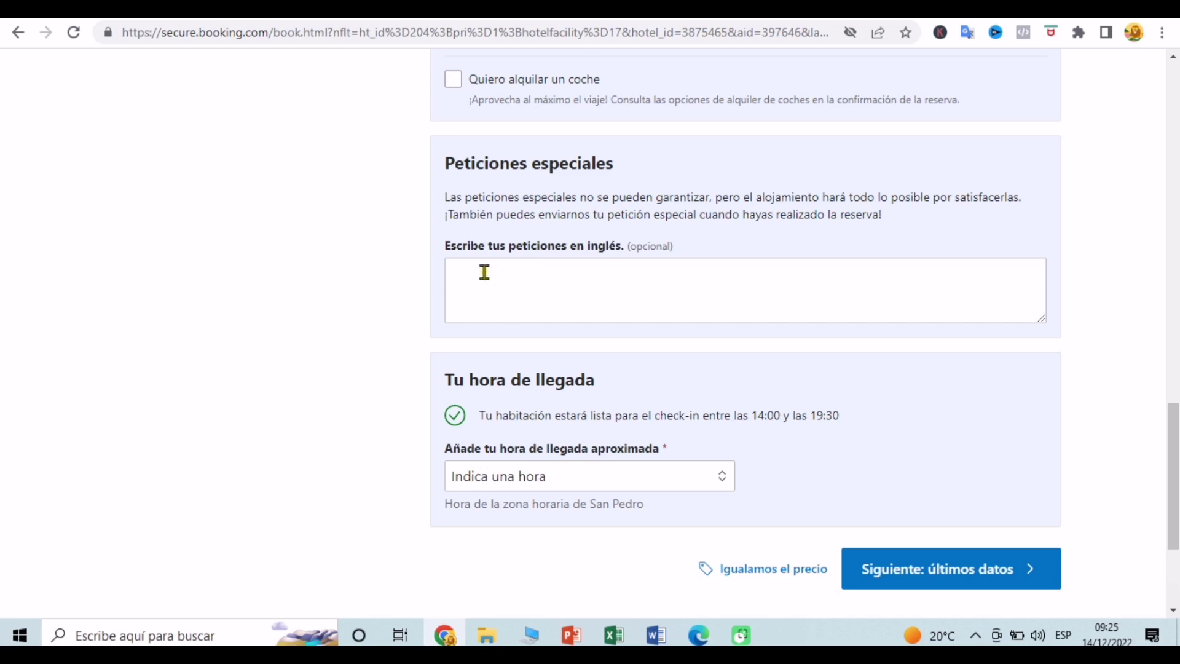
click(456, 272)
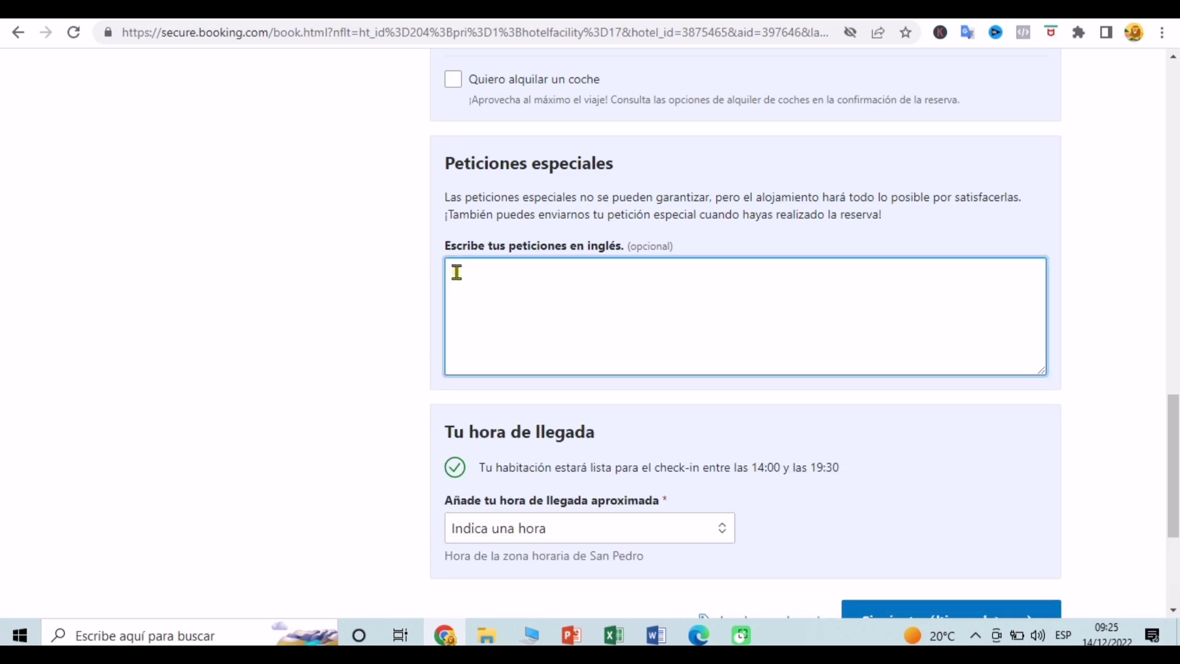
text(Owen )
text(pa)
key(BackSpace)
key(BackSpace)
key(BackSpace)
key(BackSpace)
key(BackSpace)
key(BackSpace)
key(BackSpace)
key(BackSpace)
text(Owen yon chanb)
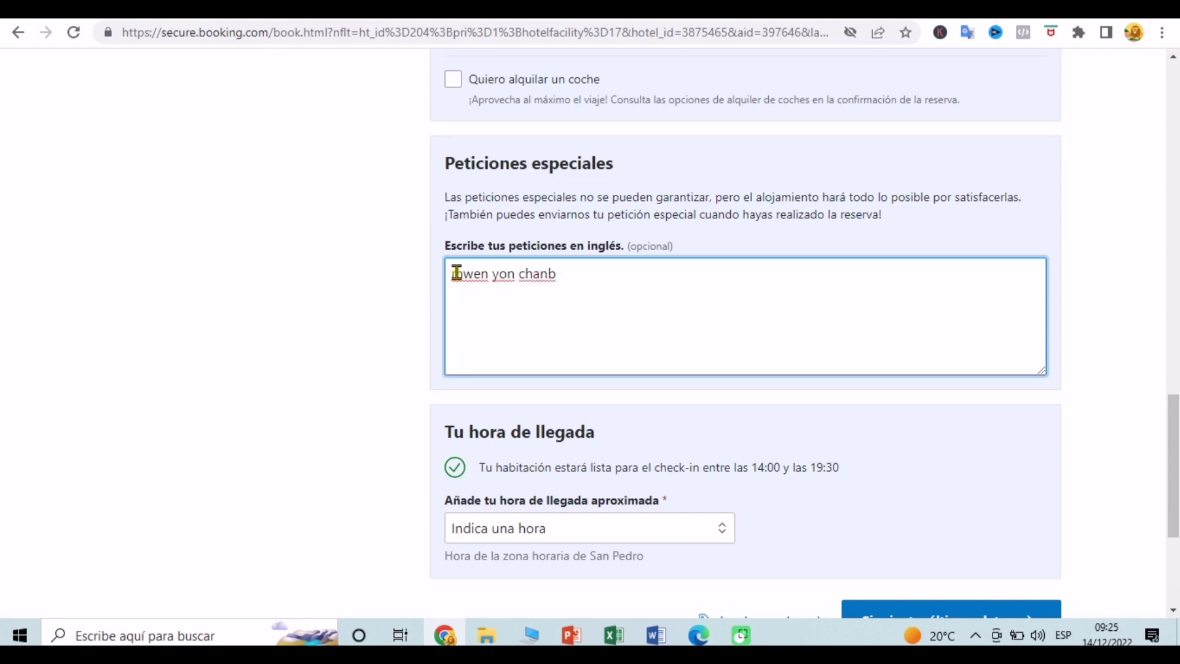
text( tou pre)
text(epot la)
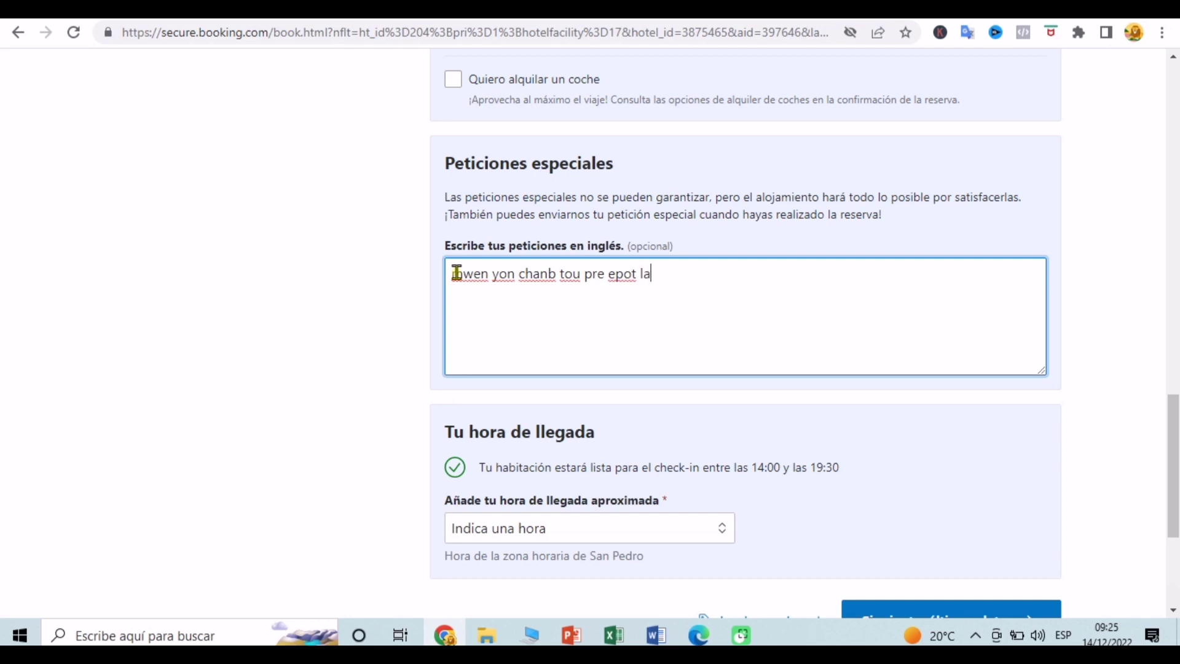
text(nn)
key(BackSpace)
click(383, 316)
Step: Set the approximate arrival time to 05:00 – 06:00
scroll(382, 316, down, 3)
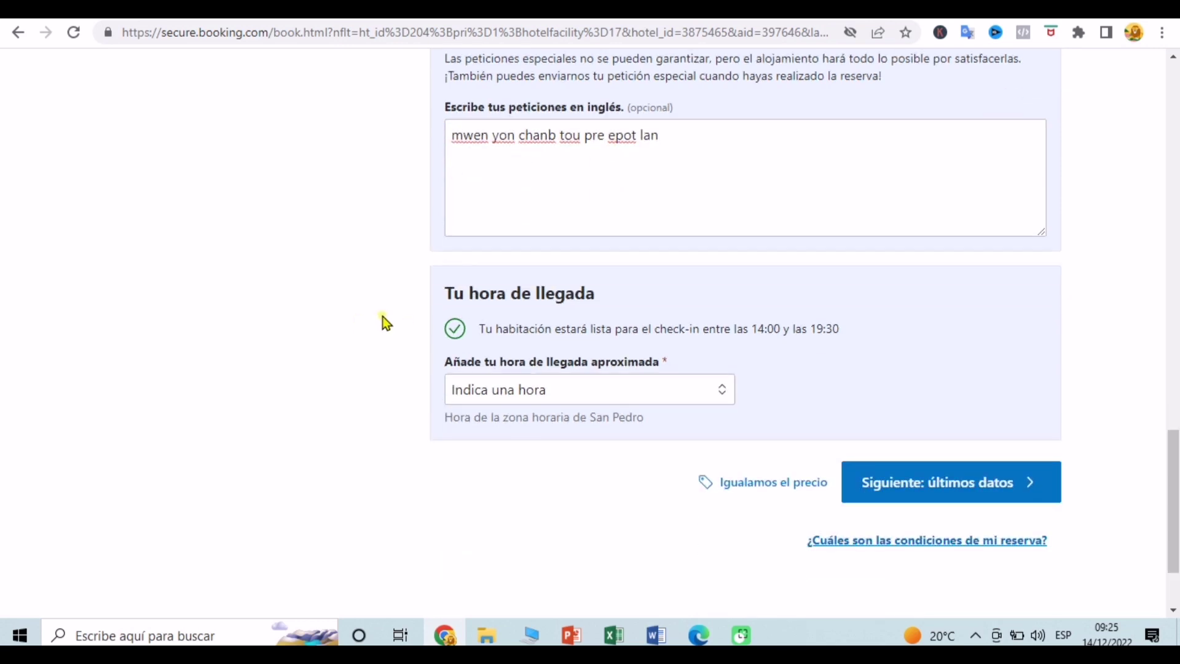
scroll(383, 316, down, 1)
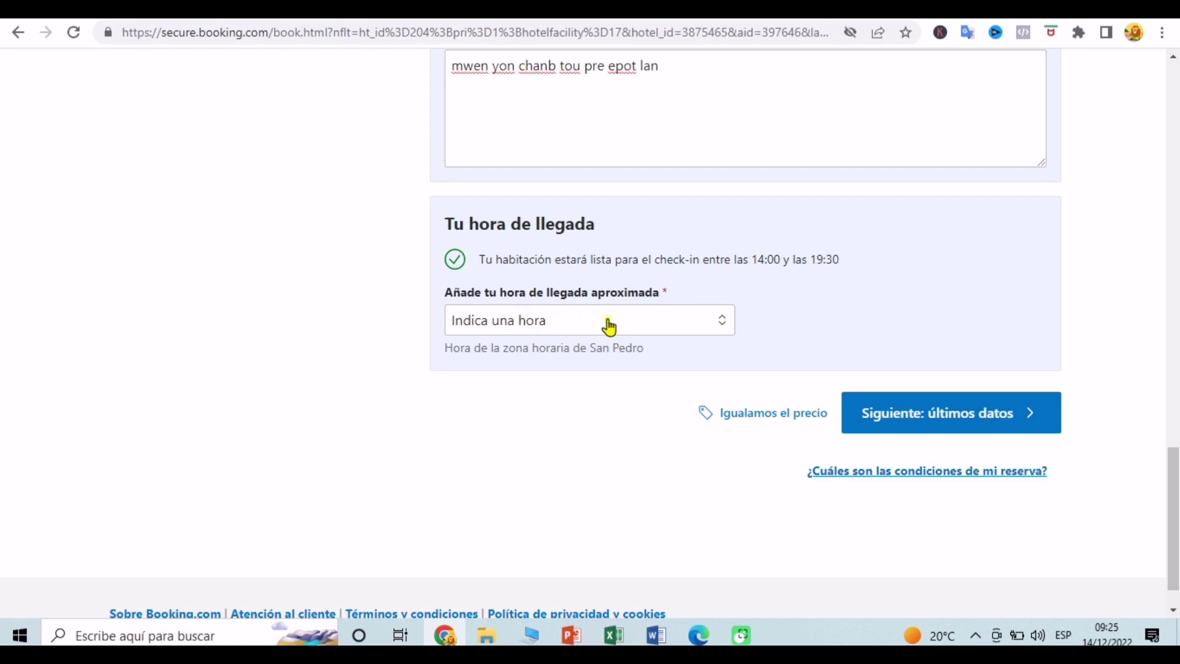
click(668, 328)
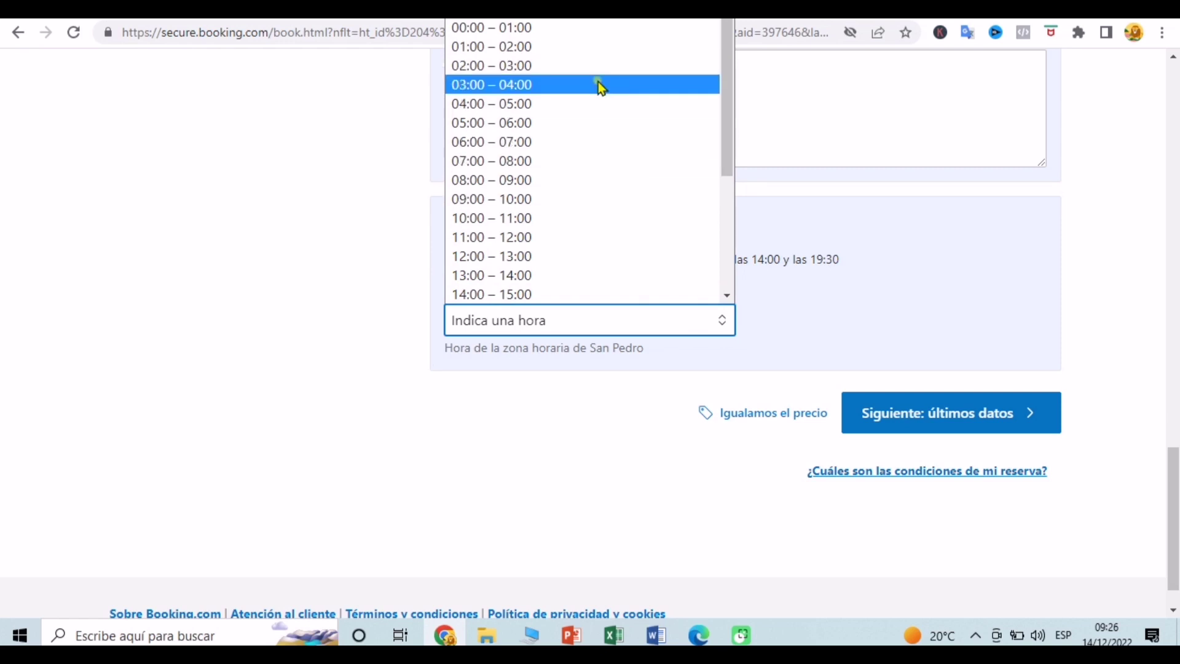
click(599, 122)
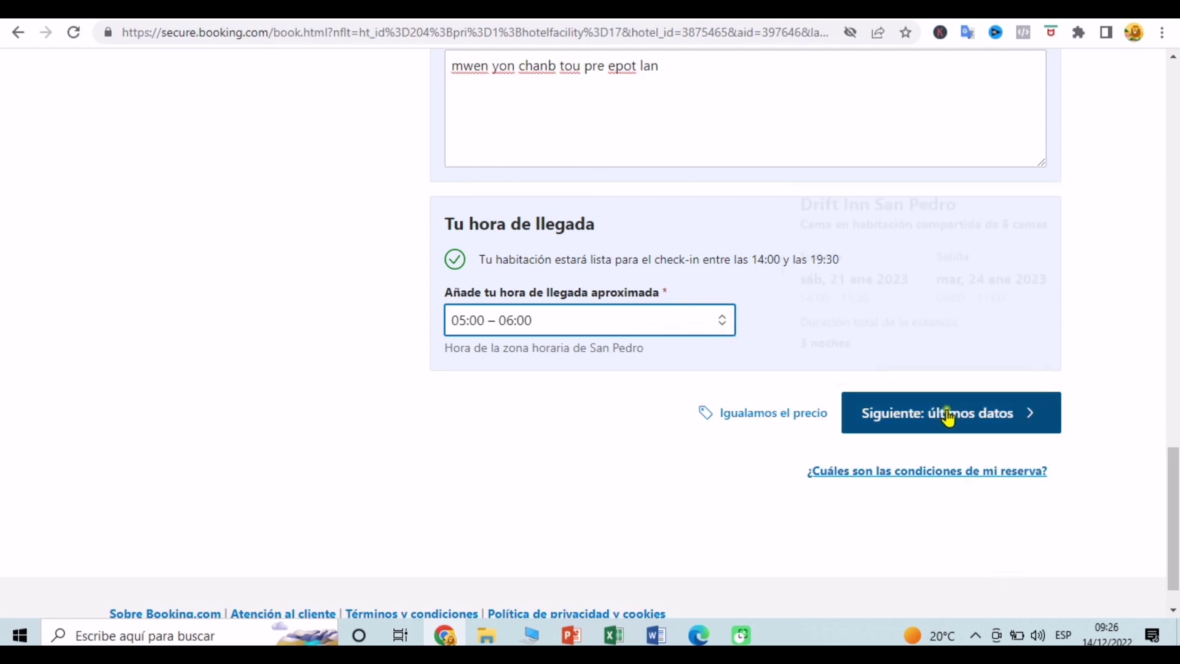
mouse_move(965, 424)
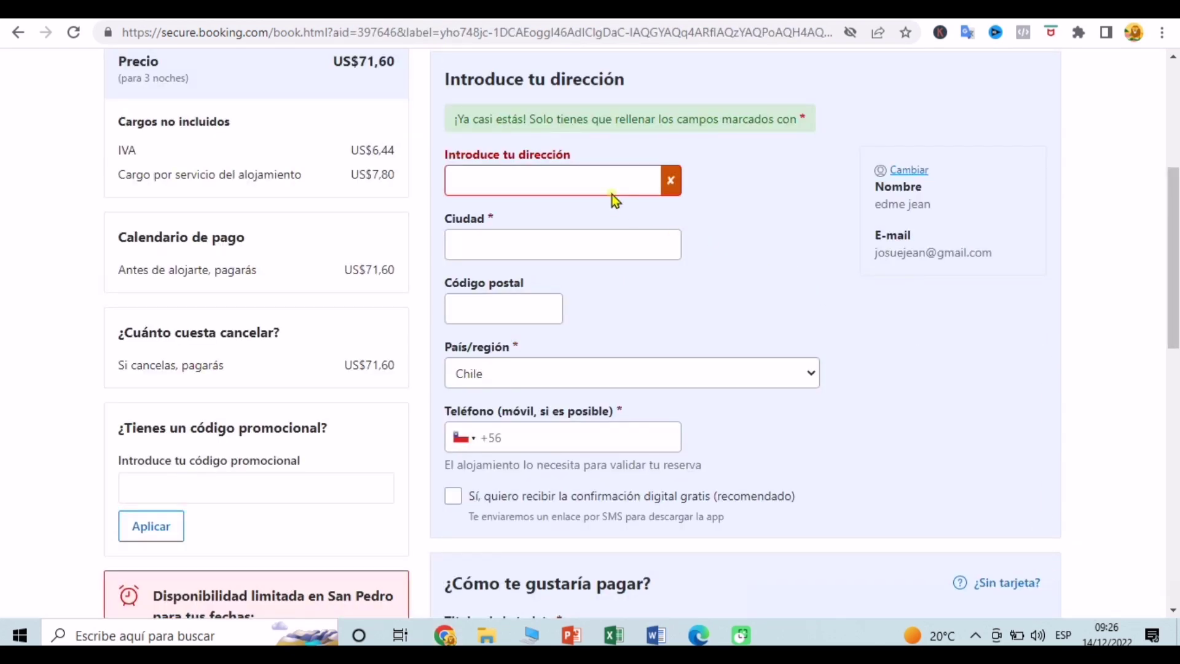
Step: Enter the guest's street address, choose the Santiago city suggestion and enter the postal code
click(597, 182)
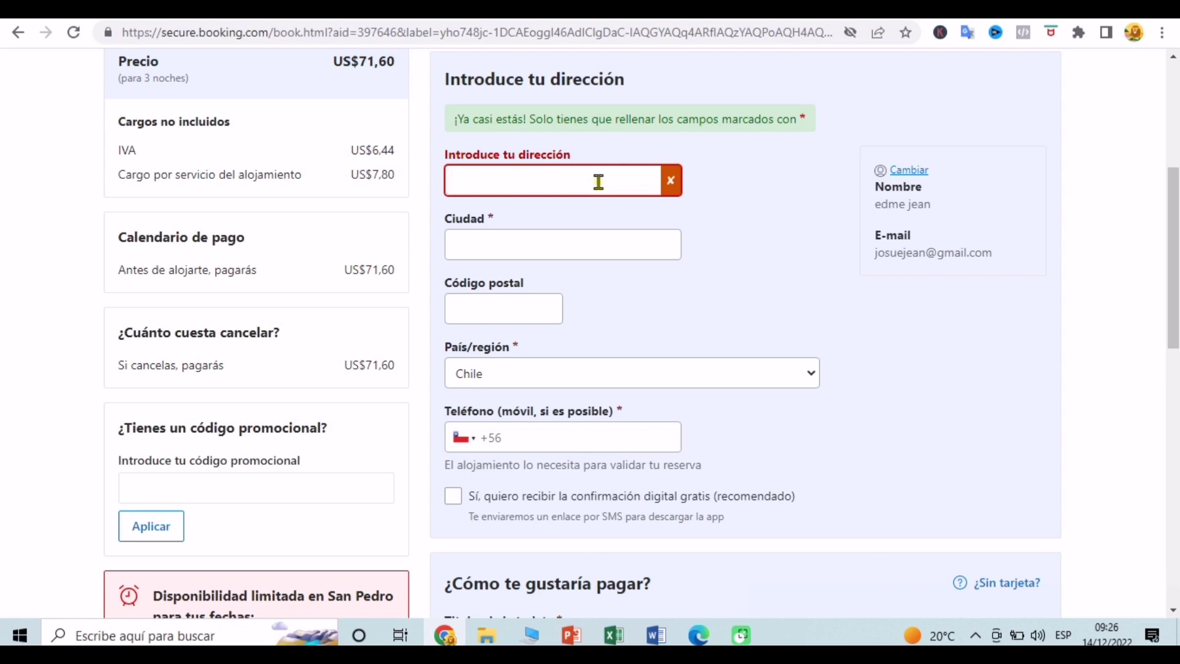
click(568, 240)
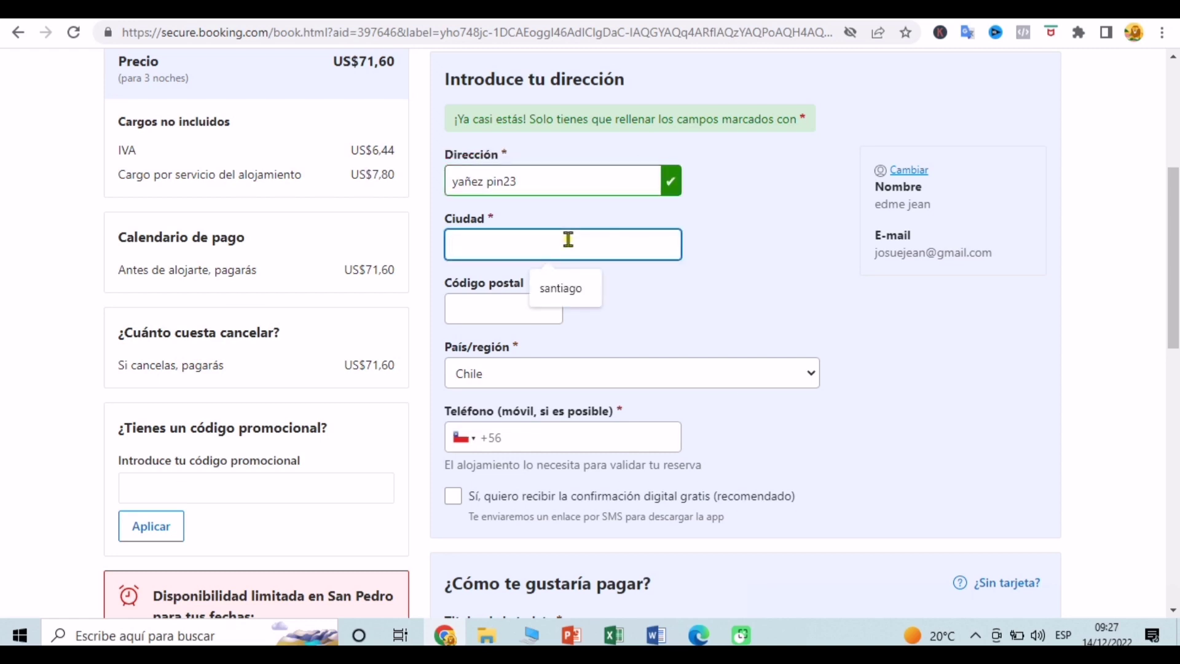
click(559, 287)
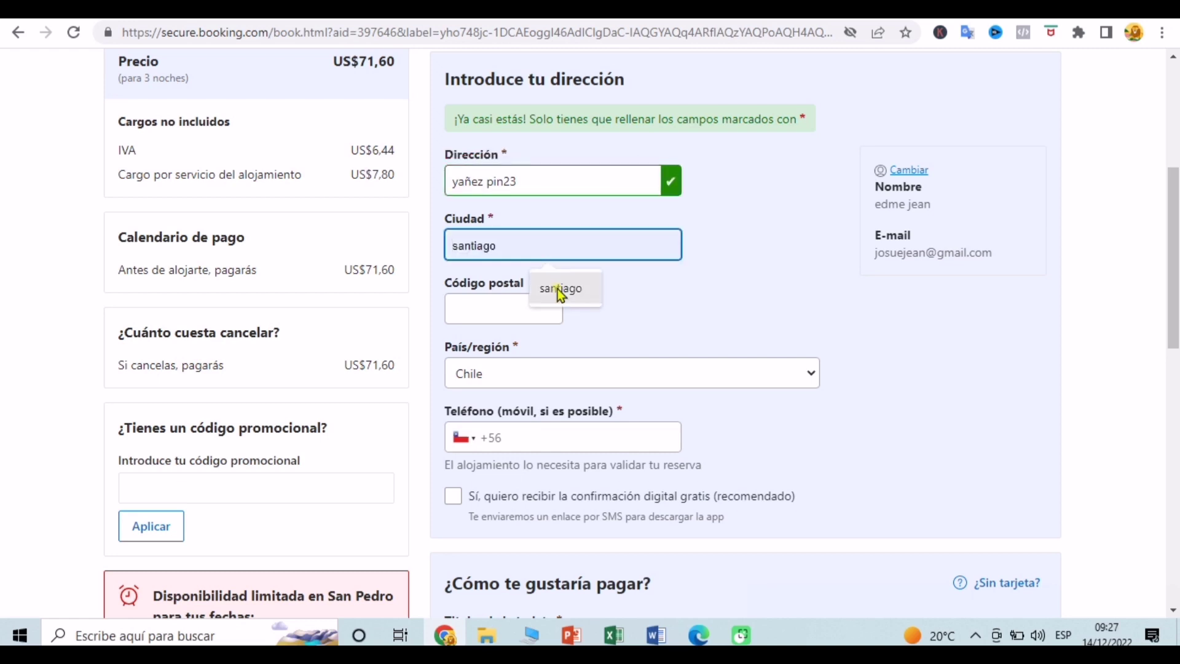
click(512, 308)
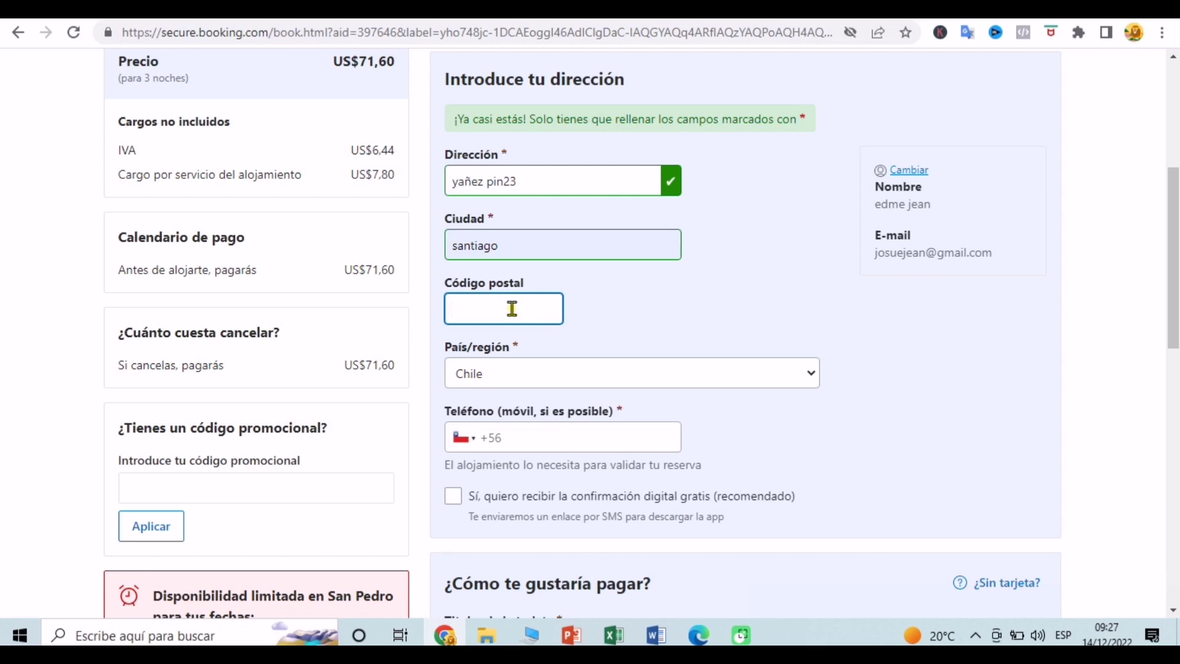
text(9)
key(BackSpace)
key(BackSpace)
text(320000)
Step: Fill in the saved phone number with the +56 Chile code and tick free digital confirmation
click(598, 438)
click(566, 481)
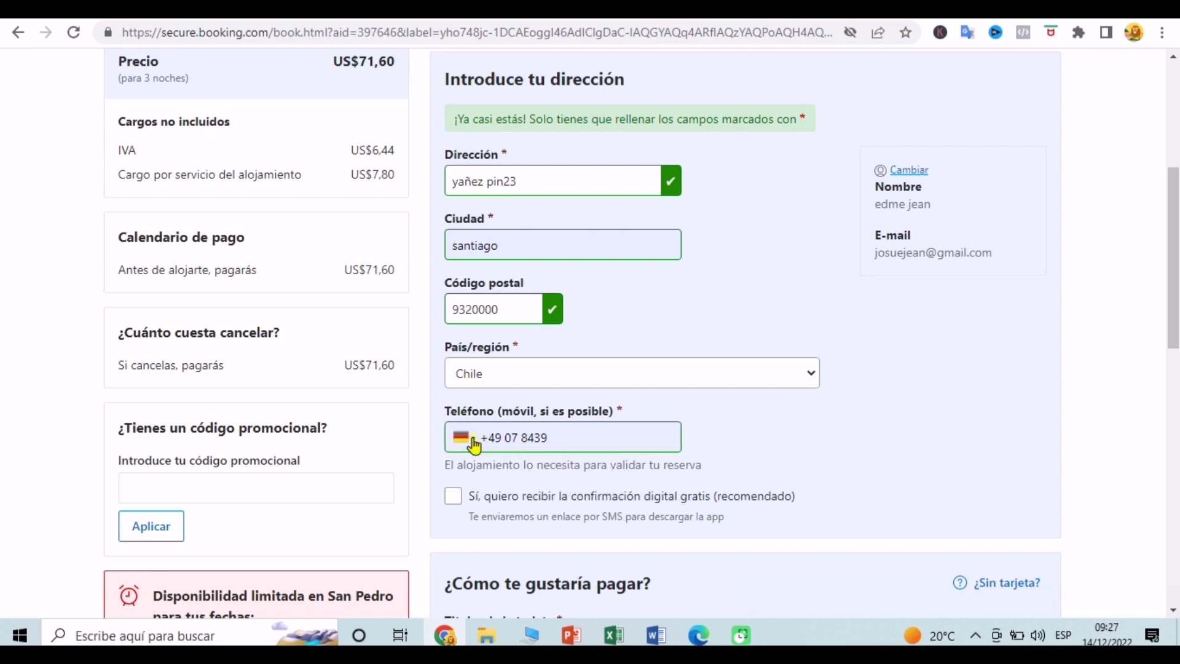
click(474, 443)
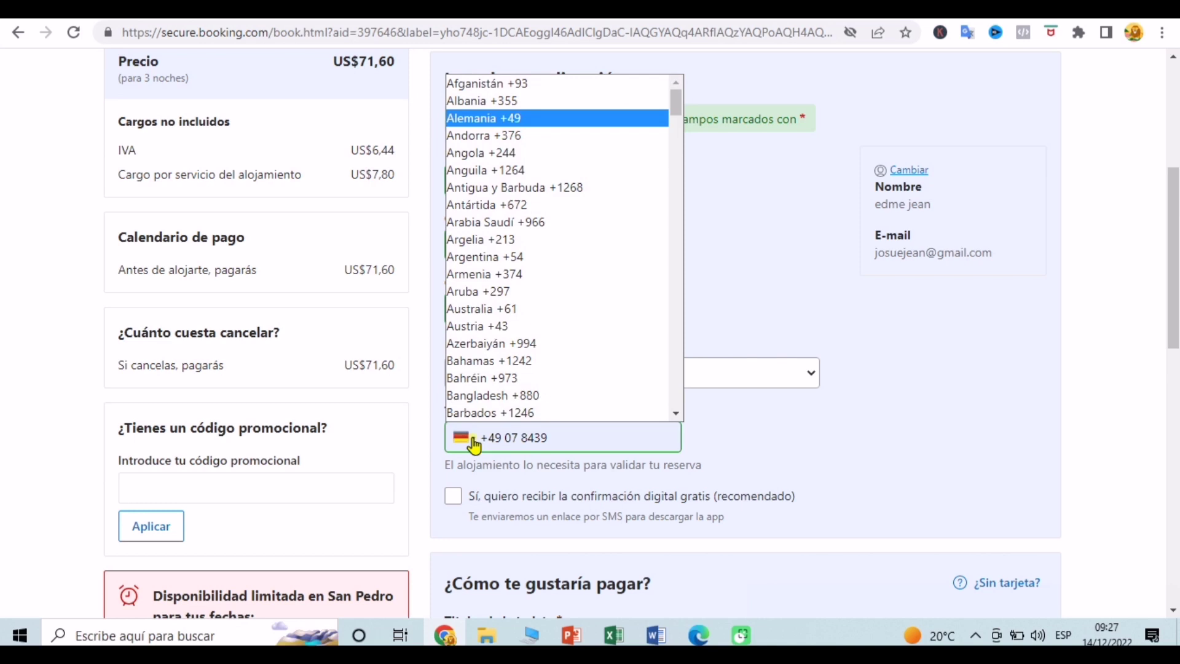
key(Down)
key(Down)
key(Down)
key(Down)
key(Down)
key(Down)
key(Down)
key(Down)
key(Down)
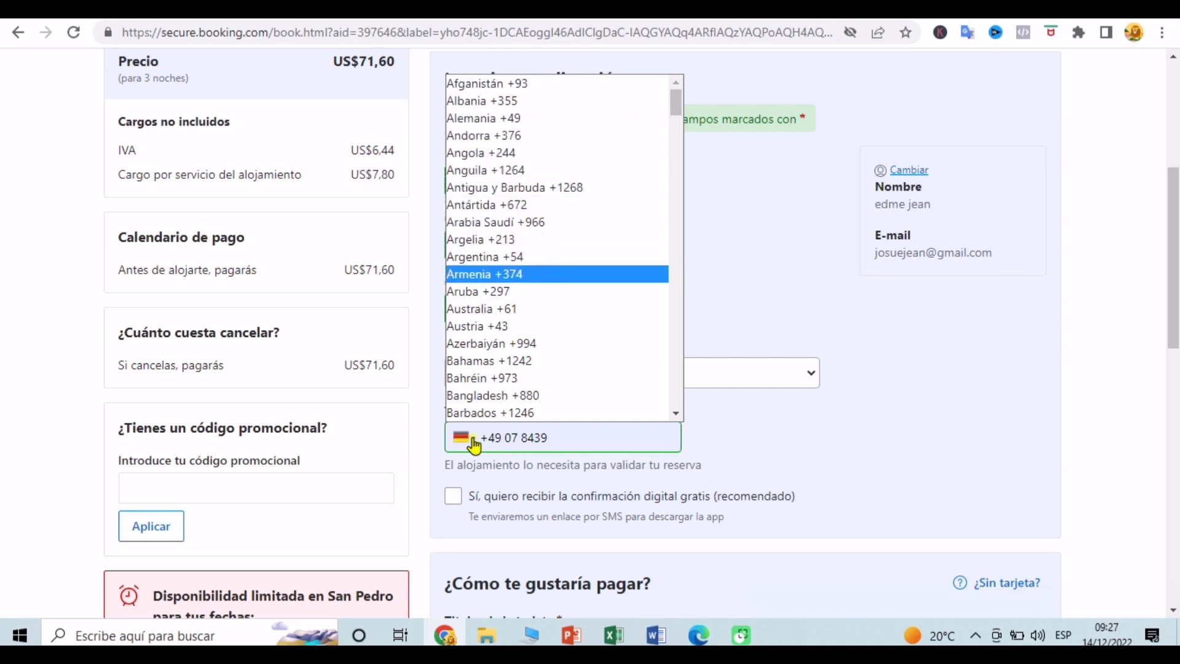
key(Down)
key(Down)
key(Down)
key(Down)
key(Down)
key(Down)
key(Down)
key(Down)
key(Down)
key(Down)
key(Down)
key(Down)
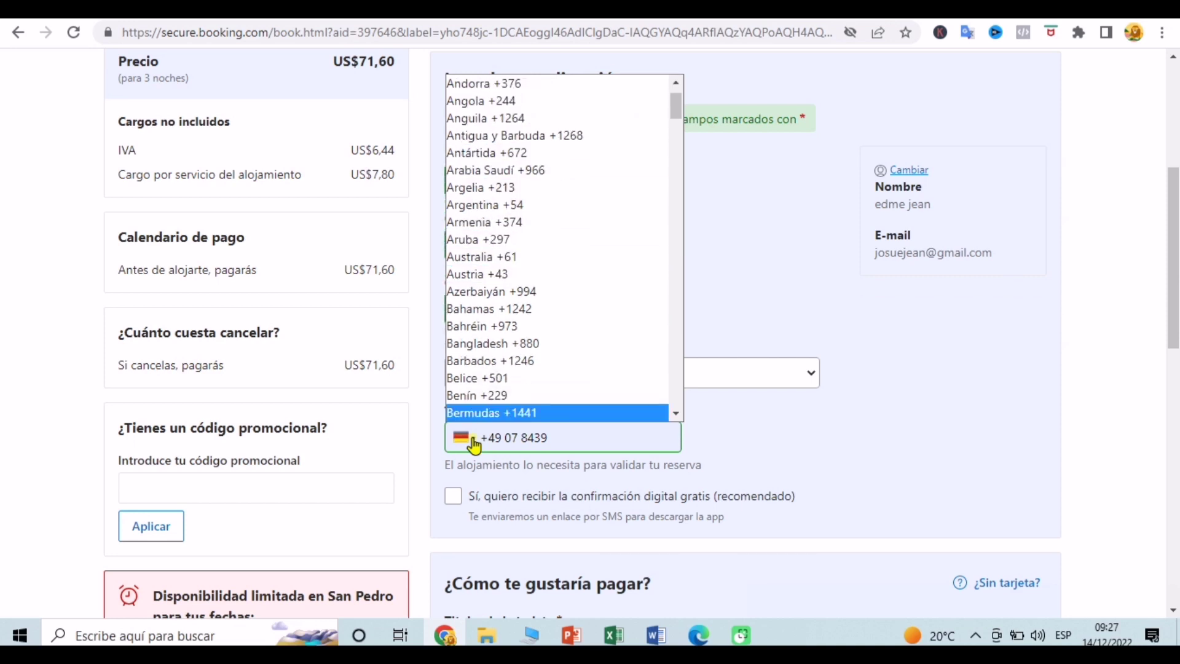
key(Down)
key(Down)
key(Return)
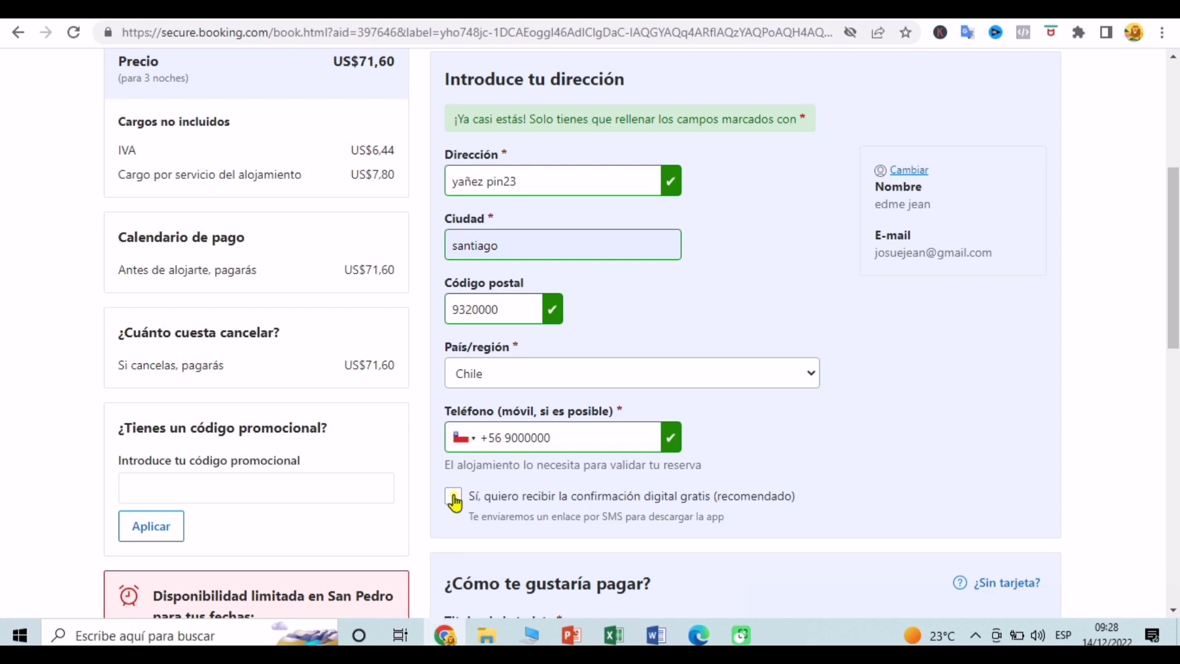
click(455, 499)
Step: Enter a Visa card number with expiry 05 - may / 2027
scroll(889, 442, down, 5)
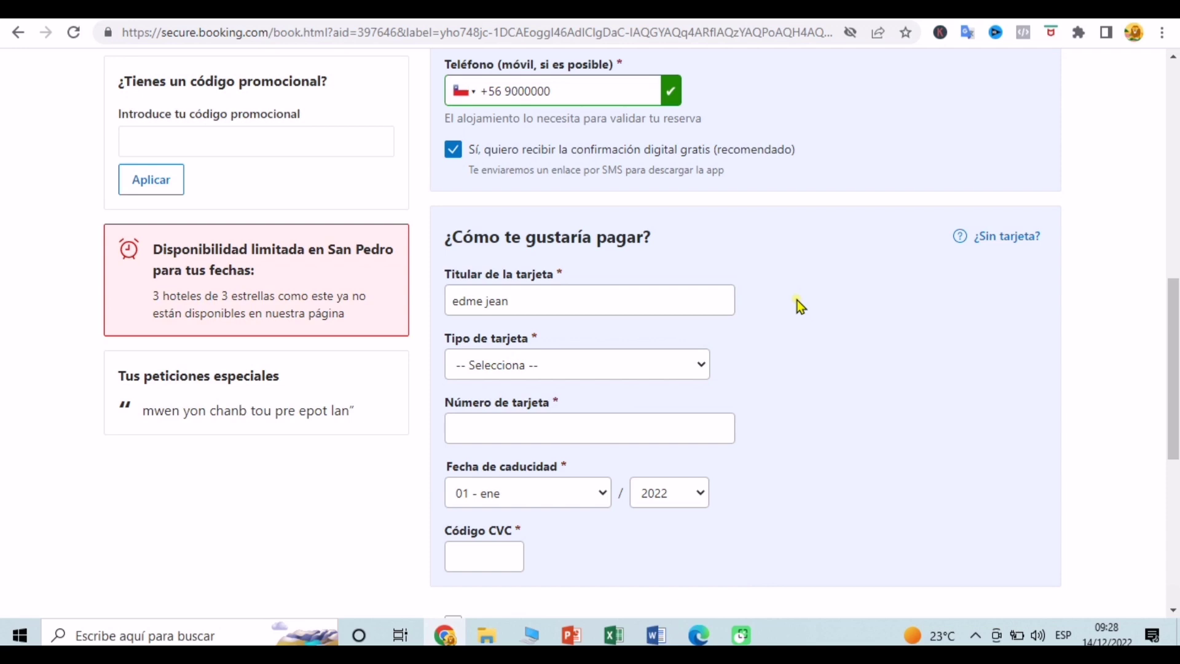
scroll(798, 300, down, 1)
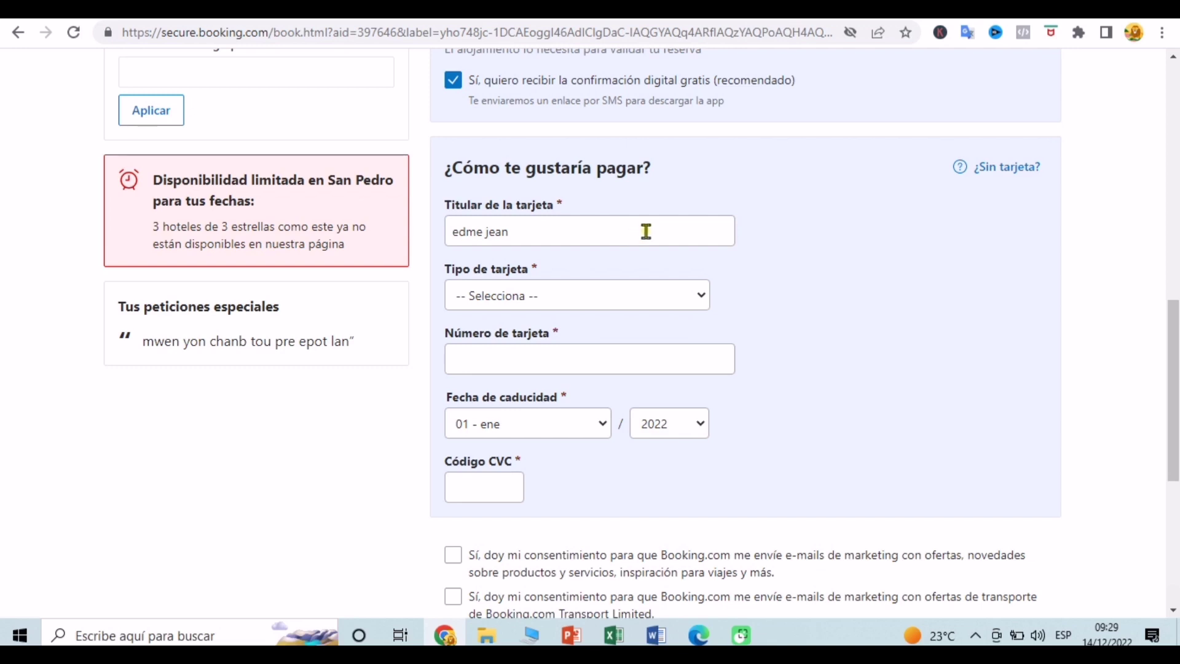
click(594, 296)
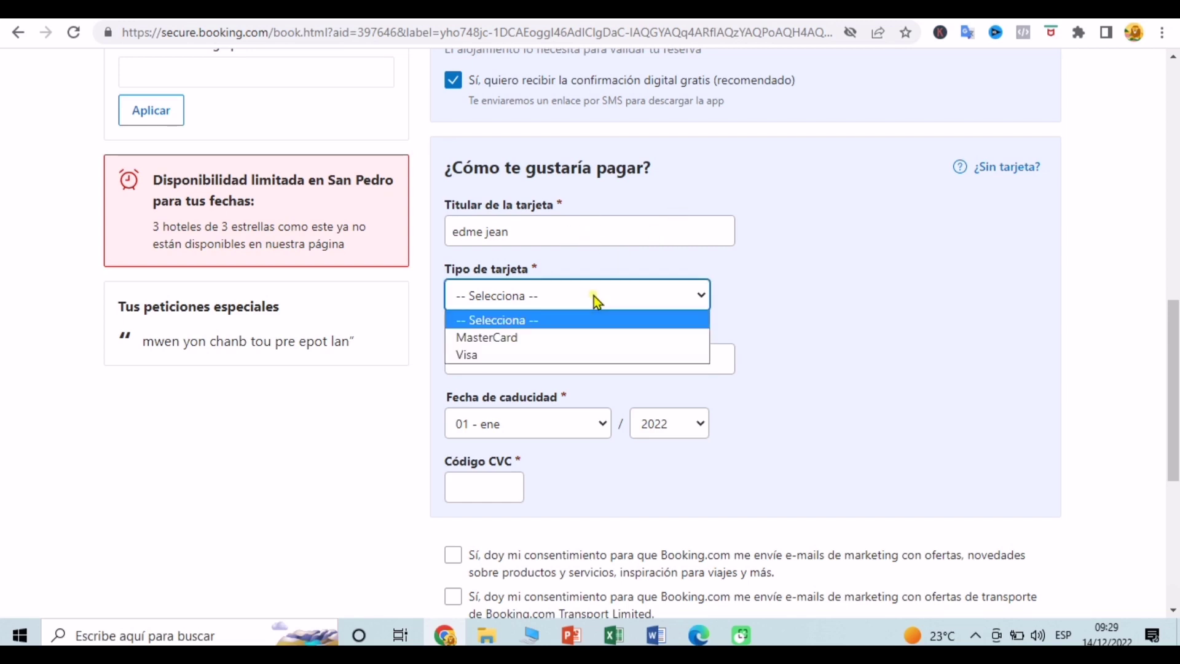
click(569, 354)
click(569, 359)
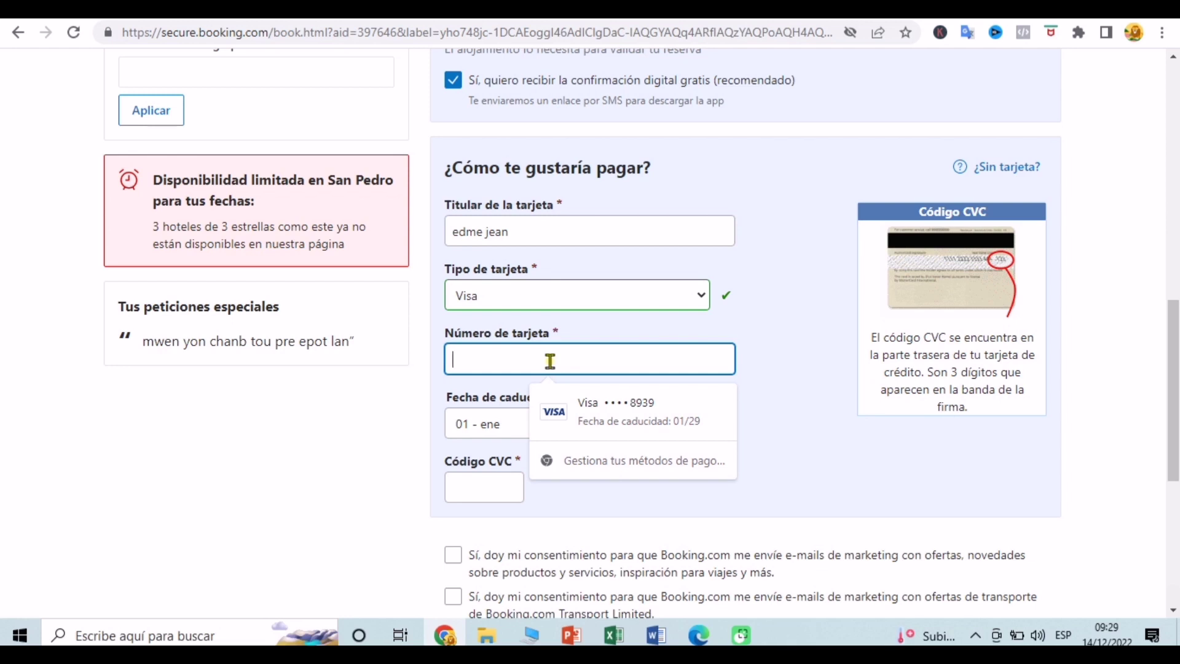
text(000000)
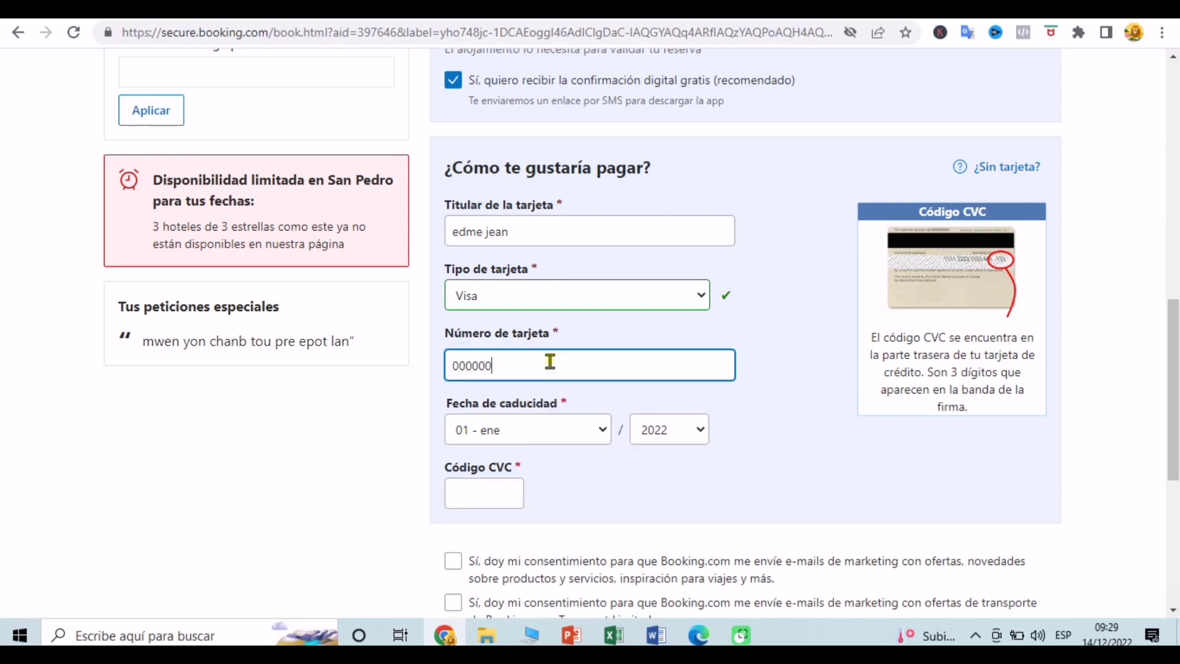
text(0000000000)
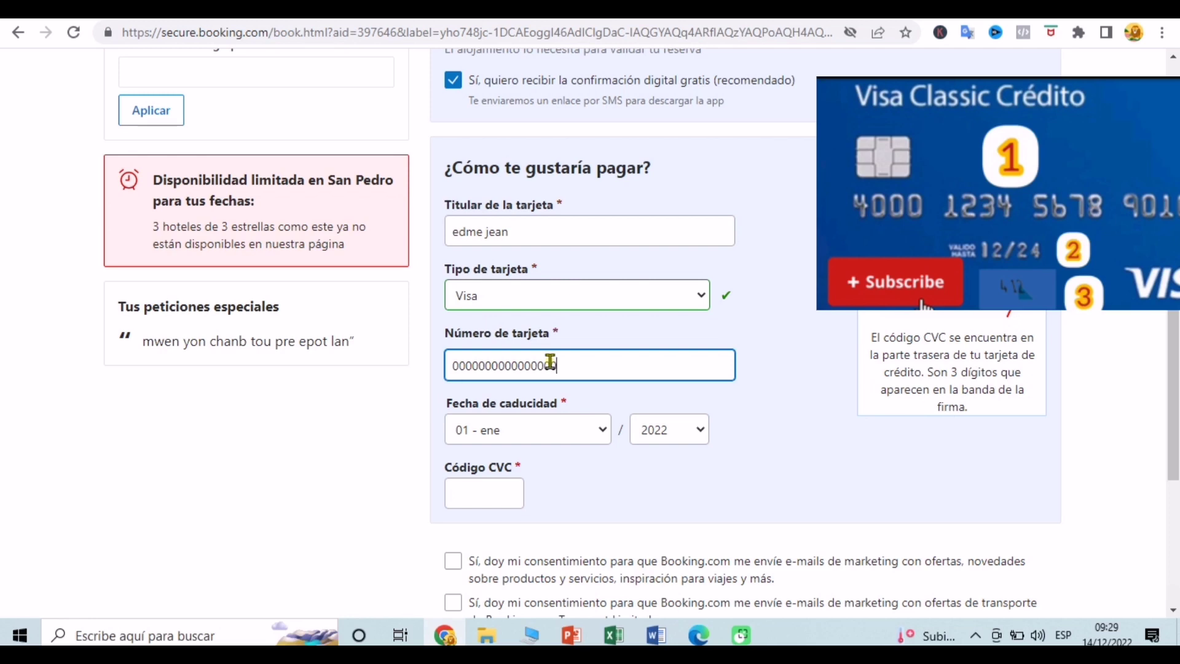
click(562, 433)
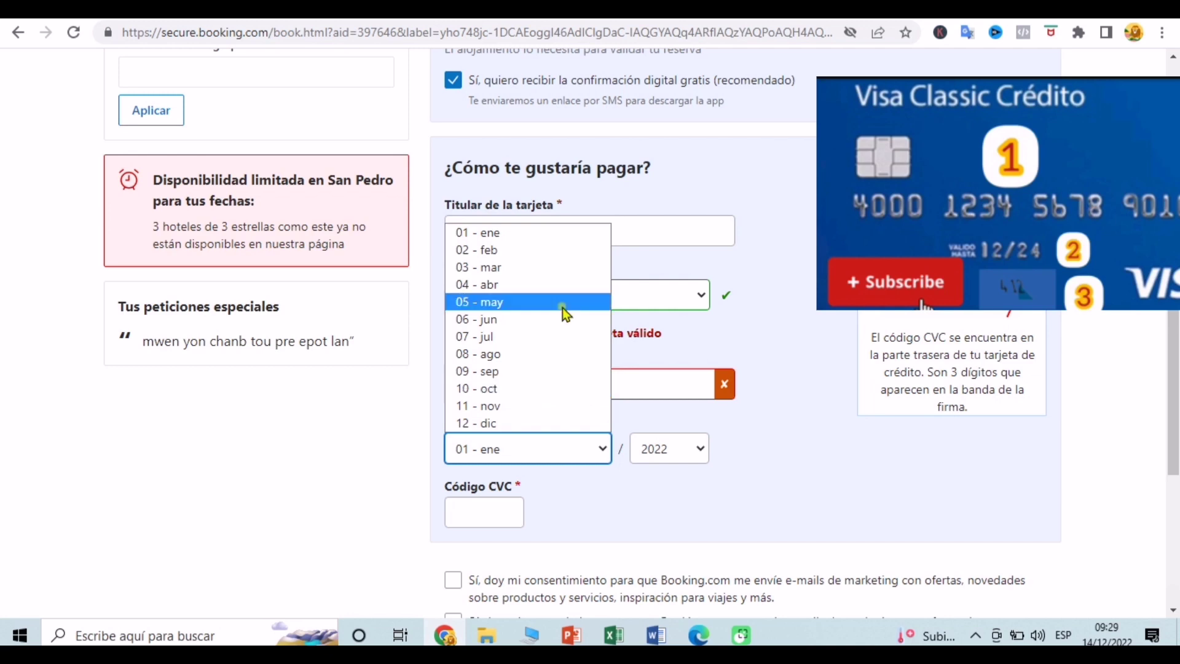
click(563, 303)
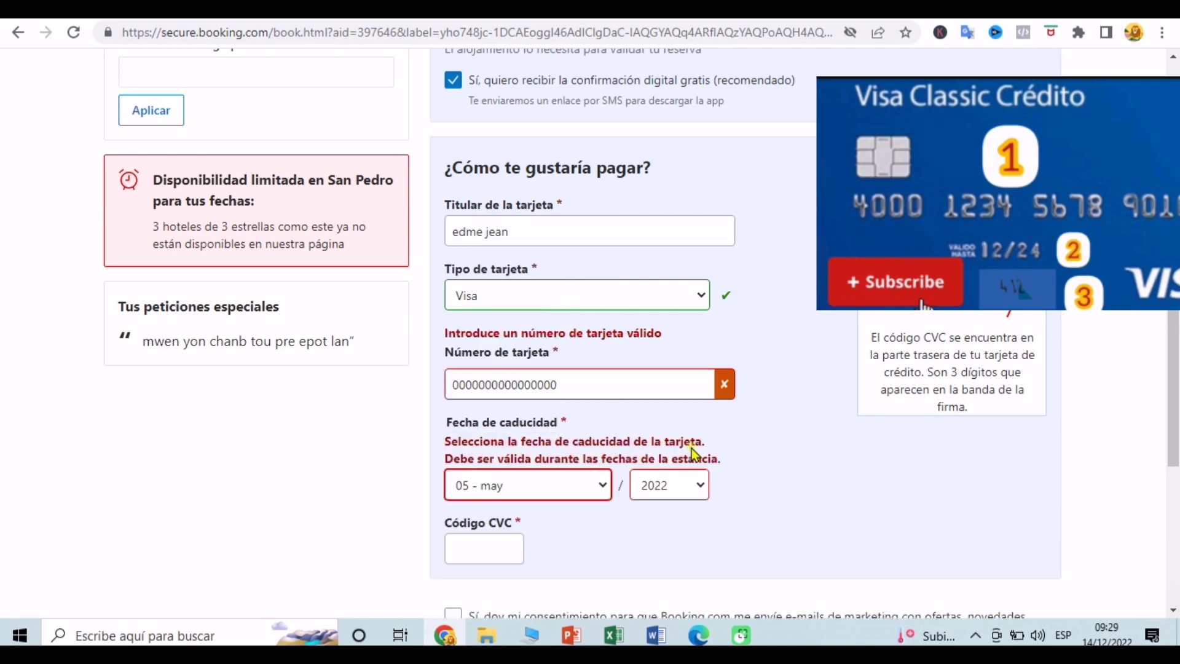
click(679, 489)
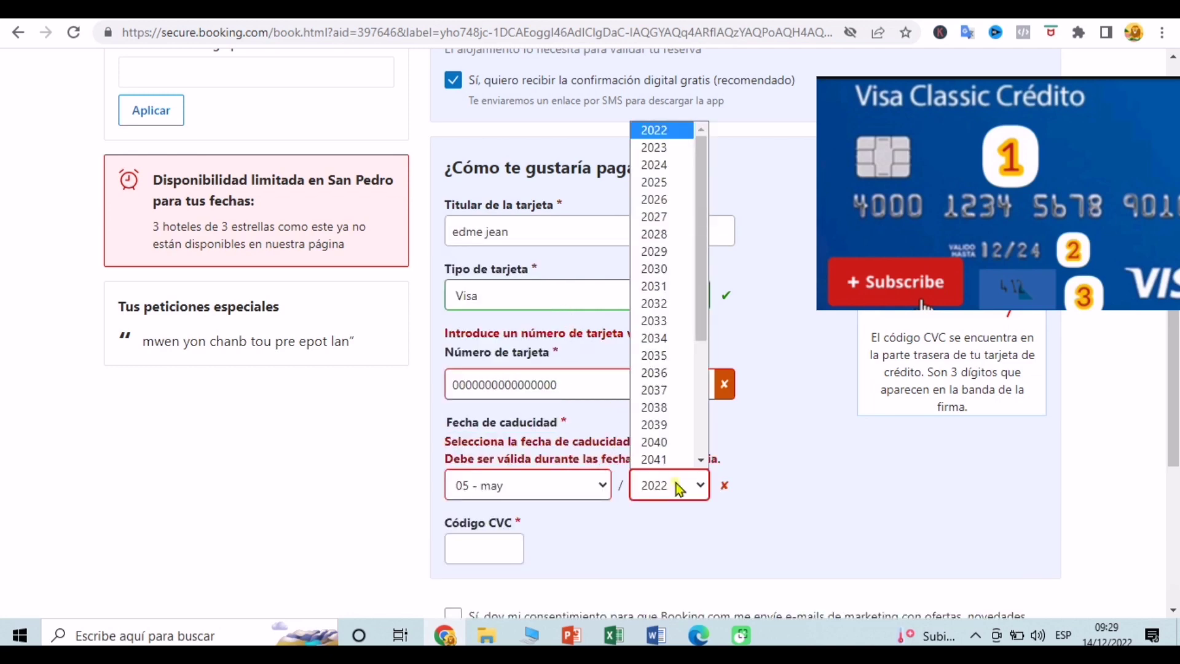
click(678, 217)
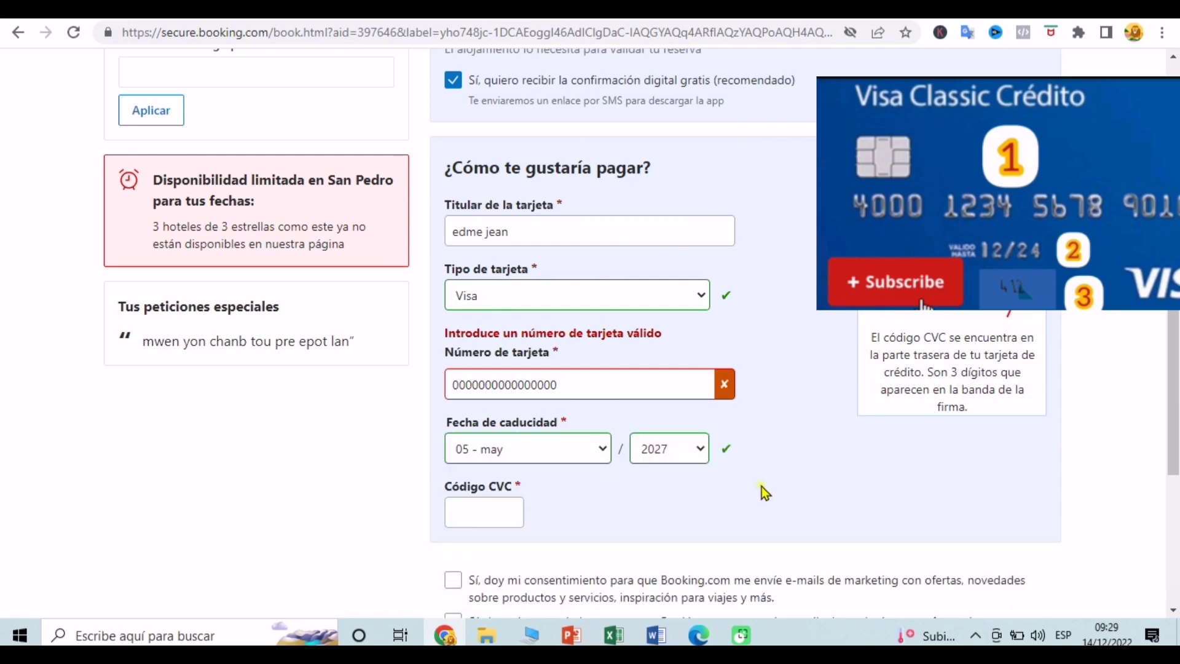
Step: Enter the card's security code and accept the Booking.com and Booking.com Transport marketing e-mails
scroll(761, 485, down, 1)
scroll(762, 485, down, 3)
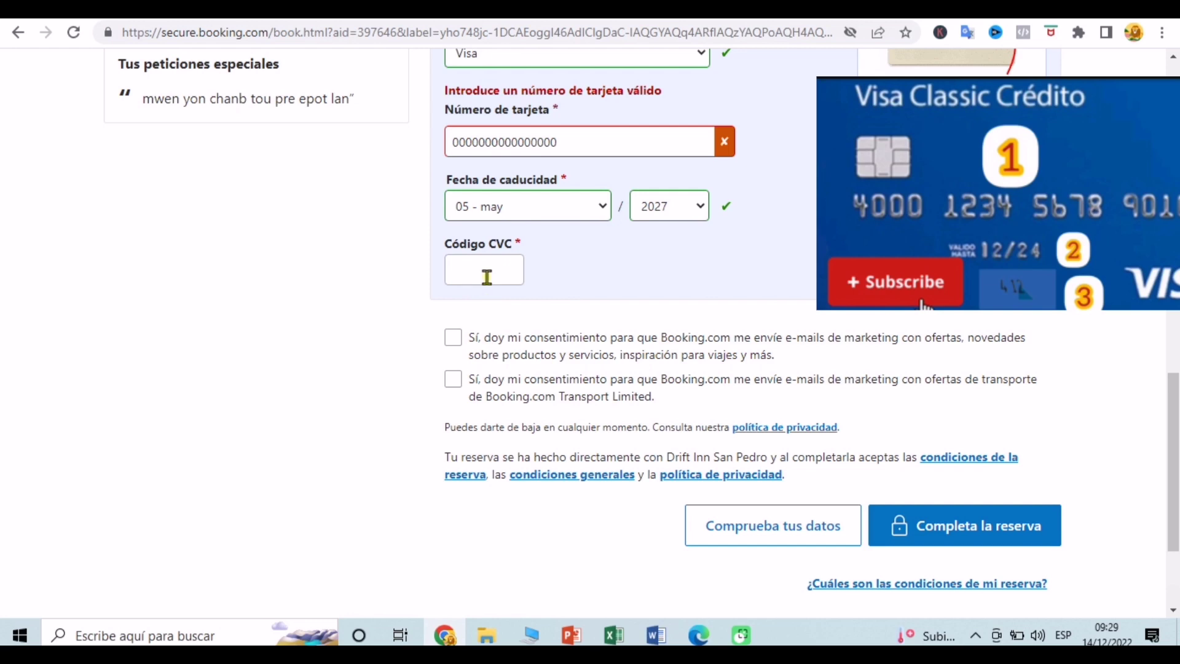
click(487, 278)
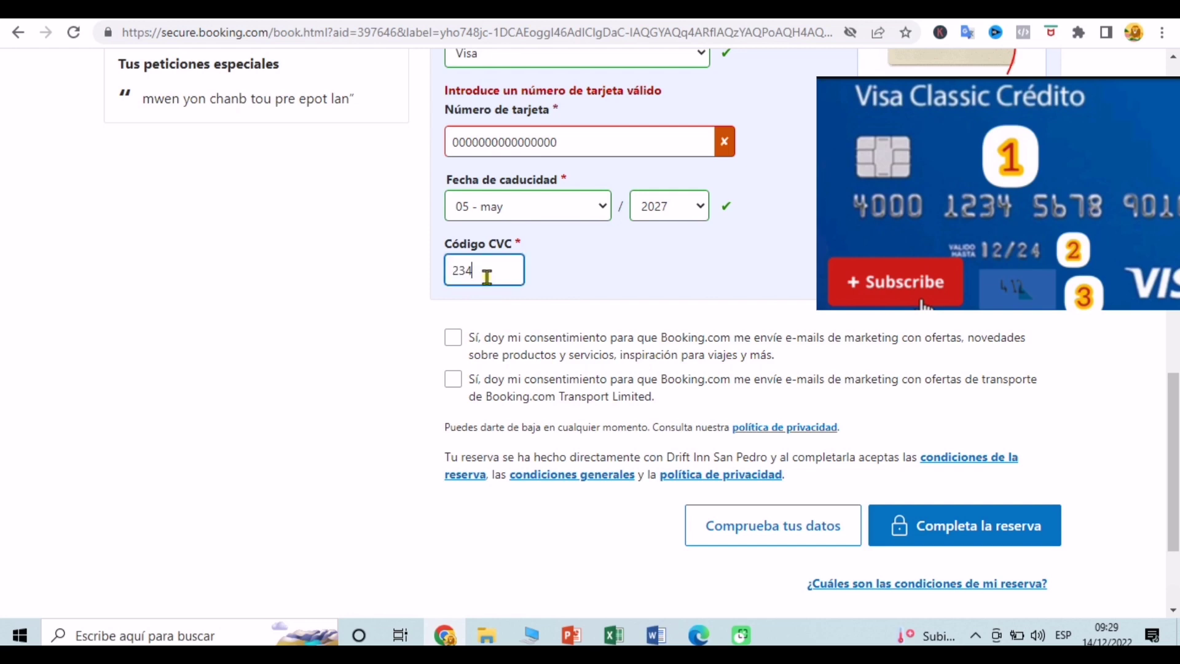
click(453, 338)
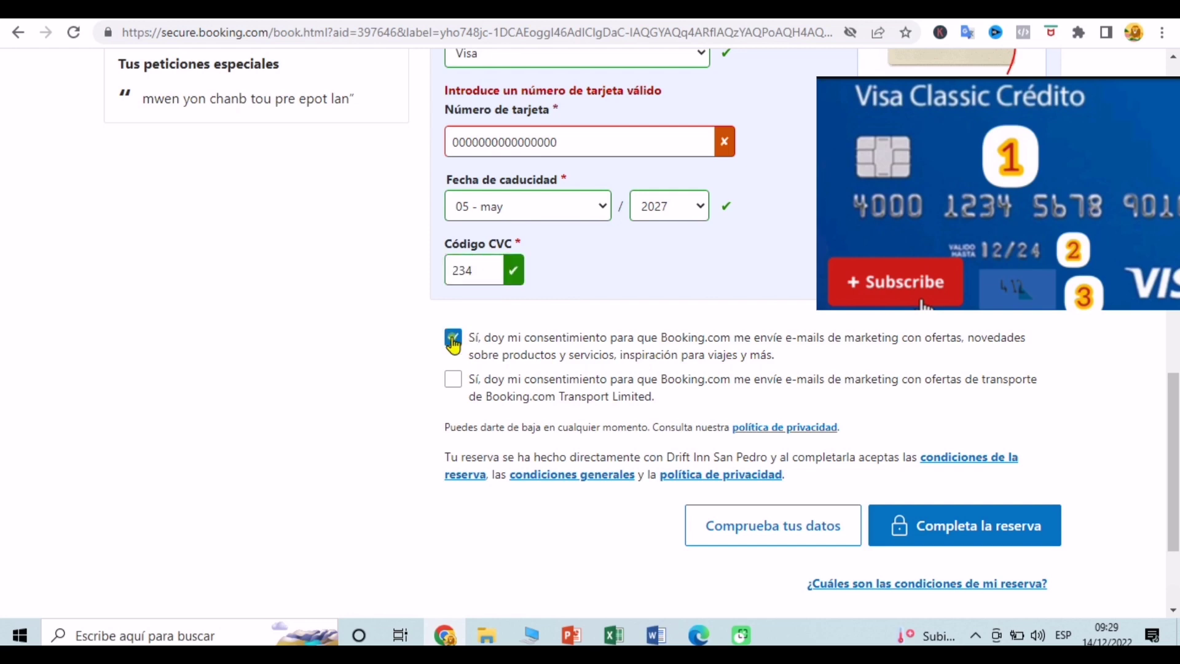
click(453, 379)
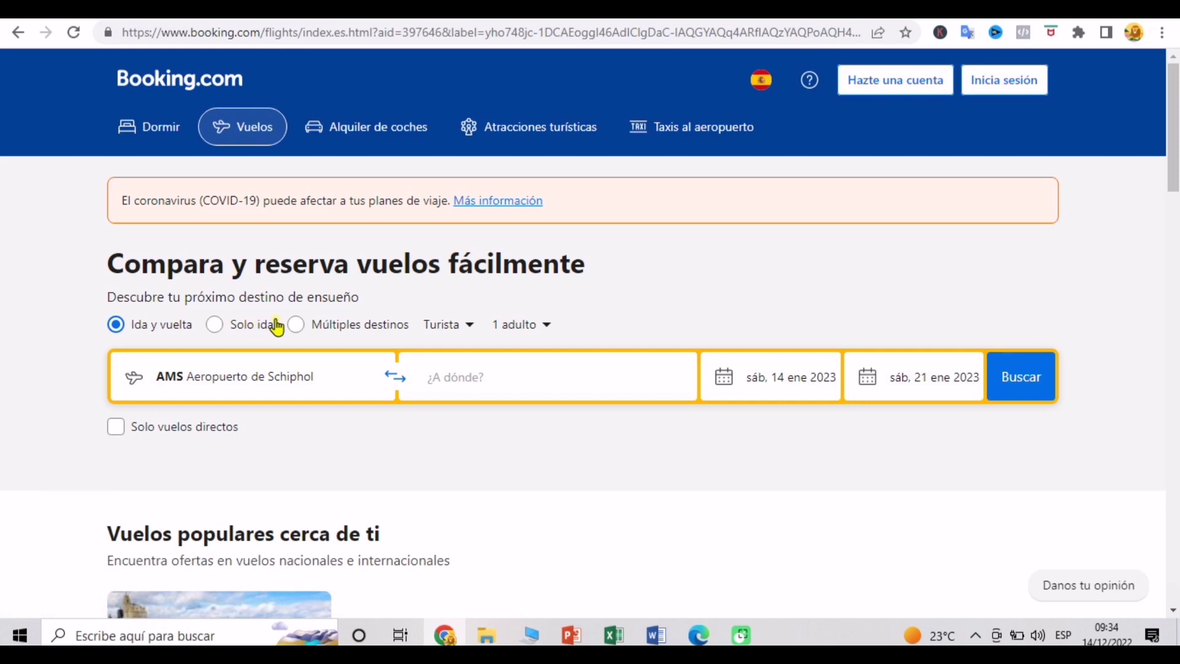
Step: Scroll the flights search page down and back up to review the prefilled search
scroll(651, 444, down, 3)
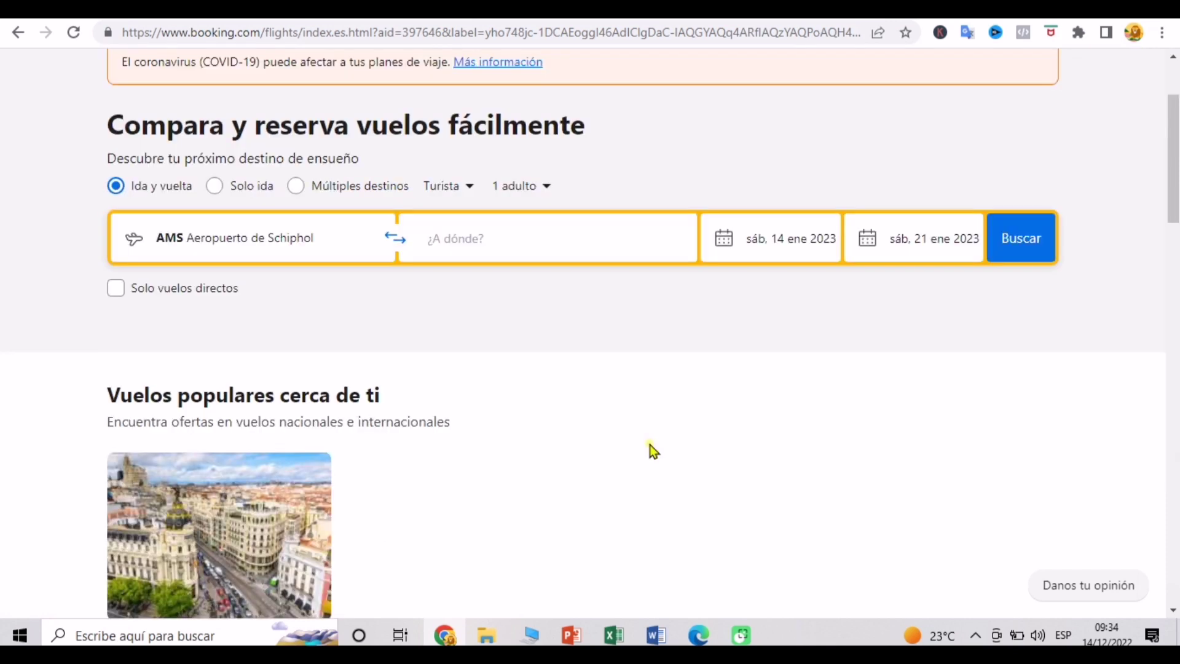
scroll(650, 444, up, 3)
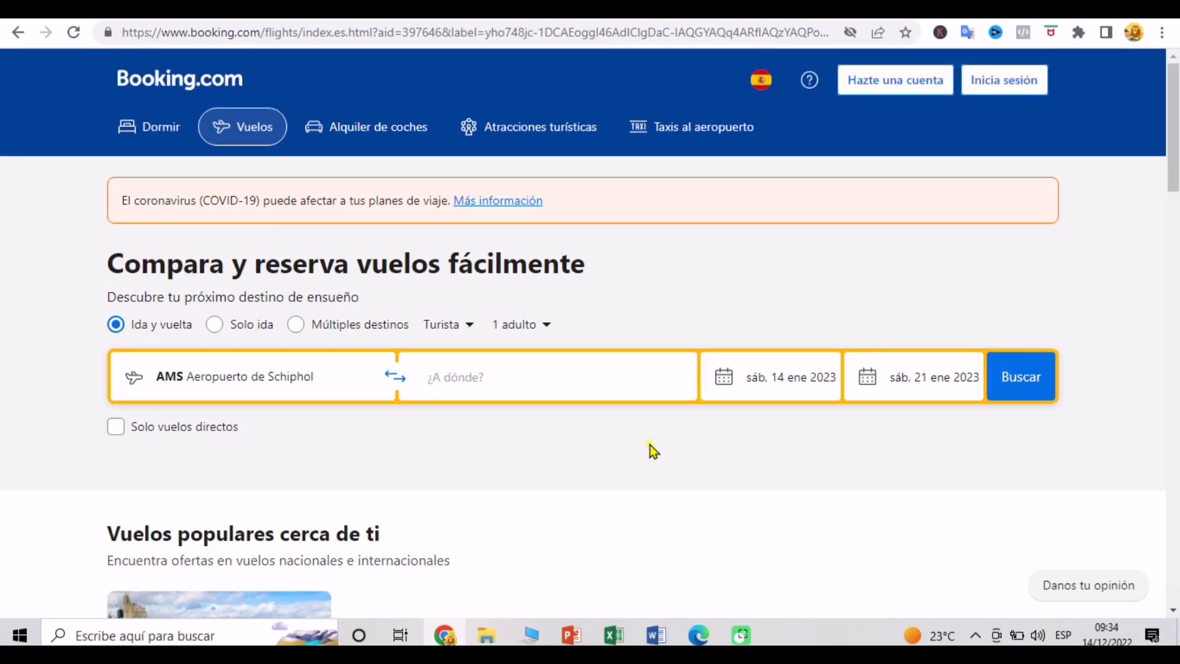